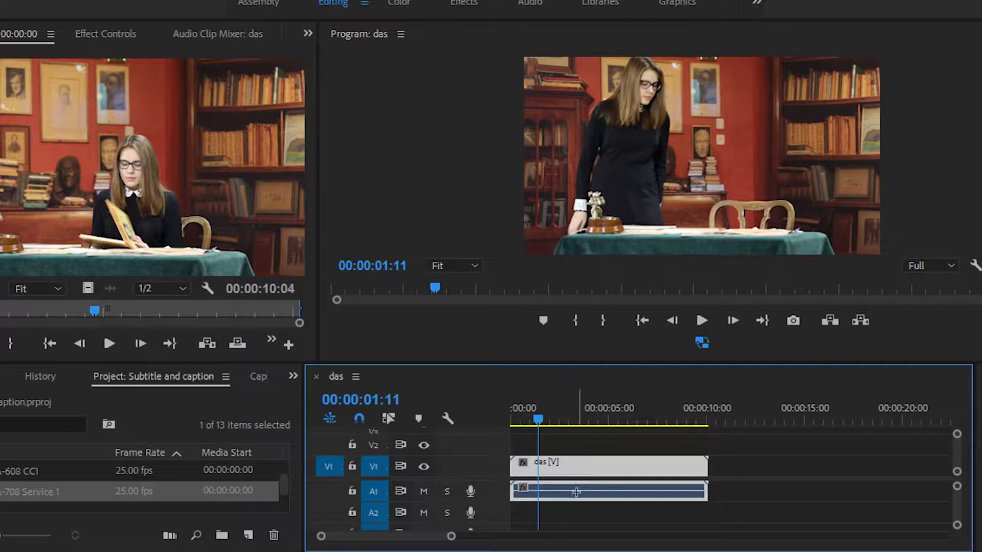
pyautogui.click(593, 446)
pyautogui.moveTo(541, 425)
pyautogui.mouseDown()
pyautogui.moveTo(663, 429)
pyautogui.moveTo(546, 430)
pyautogui.moveTo(536, 420)
pyautogui.moveTo(559, 427)
pyautogui.mouseUp()
pyautogui.press('space')
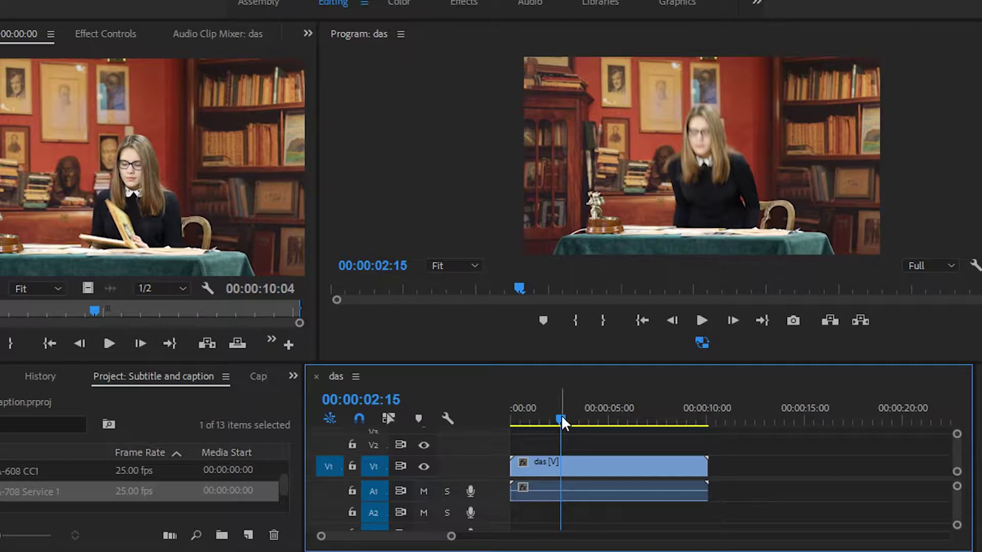
pyautogui.click(293, 377)
pyautogui.click(363, 507)
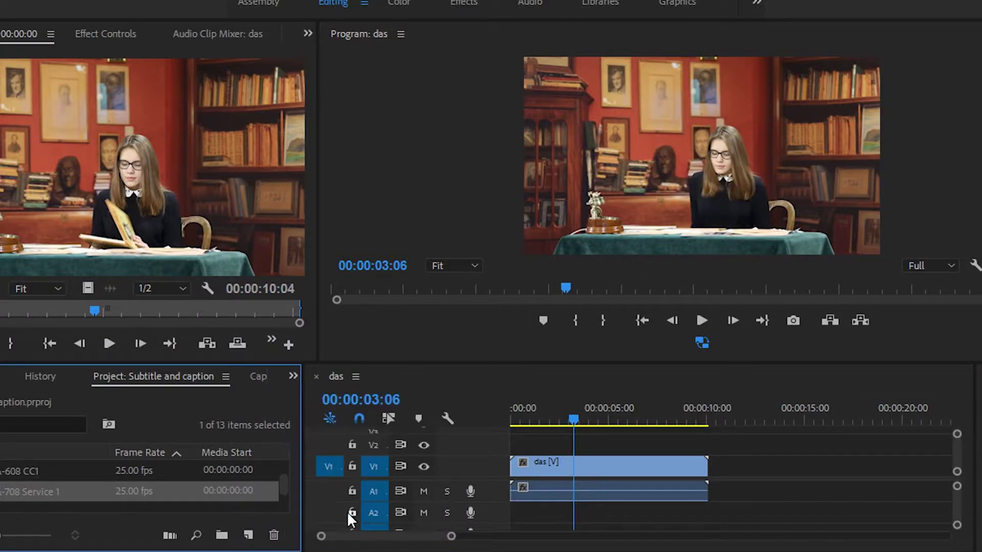
# - Create a new captions item with the CEA-708 standard, stream Service 1 and a 25.00 fps timebase
pyautogui.click(248, 535)
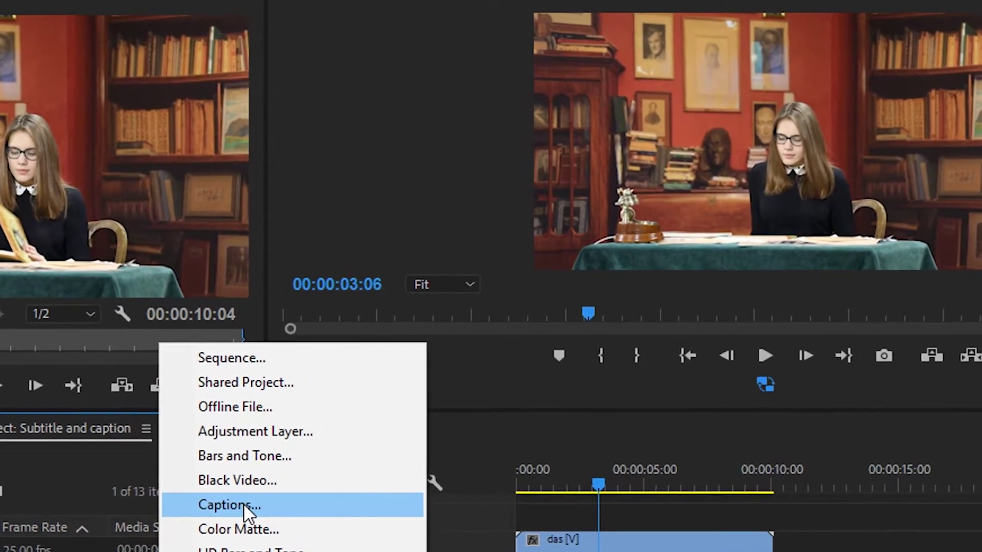
pyautogui.click(246, 491)
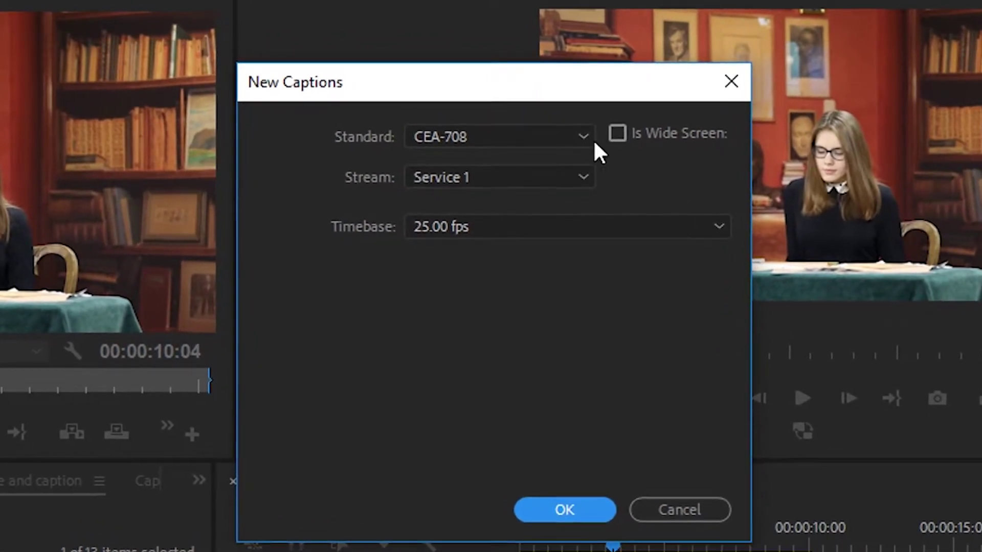
pyautogui.click(592, 138)
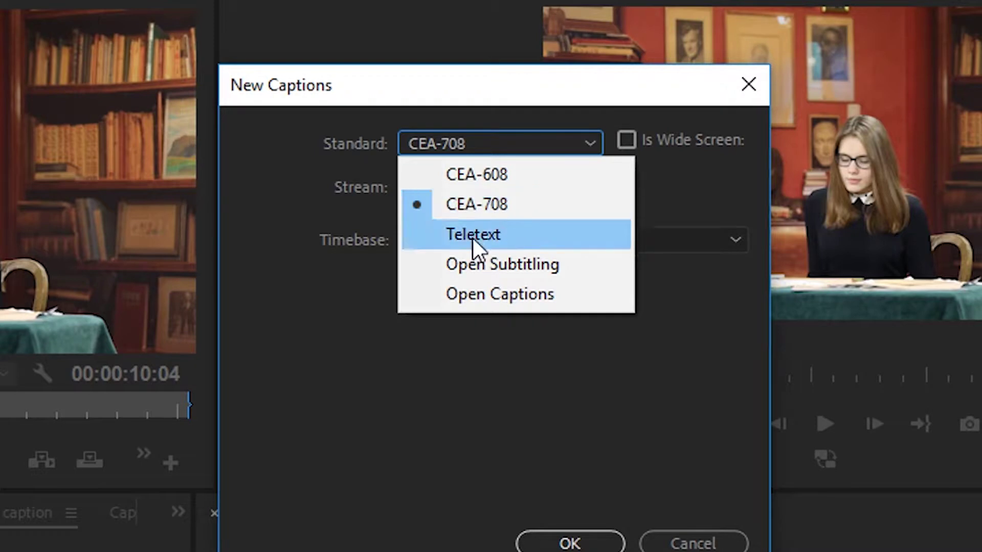
pyautogui.click(536, 209)
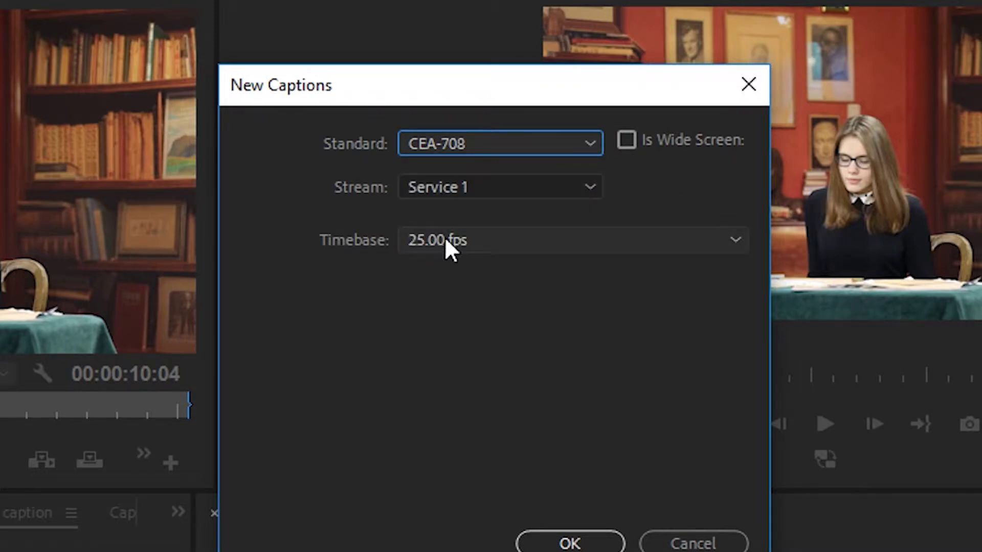
pyautogui.click(484, 239)
pyautogui.click(489, 238)
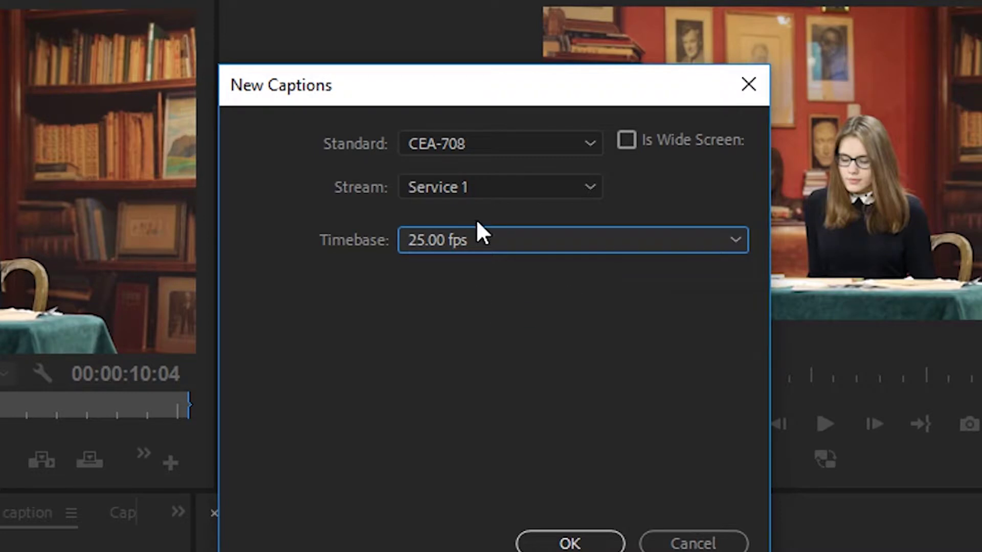
pyautogui.click(570, 542)
# - Place the CEA-708 captions item at the start of track V2 and extend it to the end of the das clip
pyautogui.moveTo(606, 545); pyautogui.dragTo(601, 545)
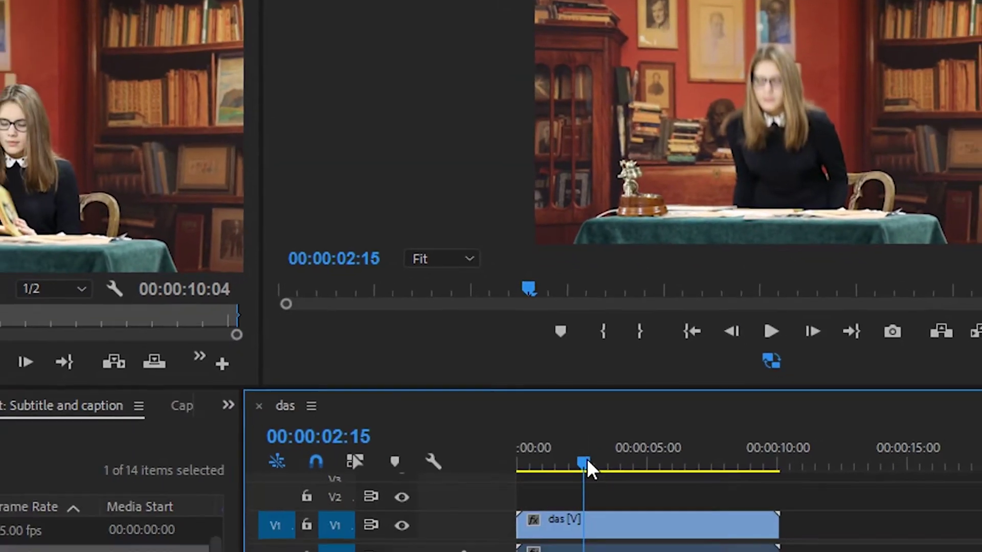
pyautogui.moveTo(594, 478); pyautogui.dragTo(629, 481)
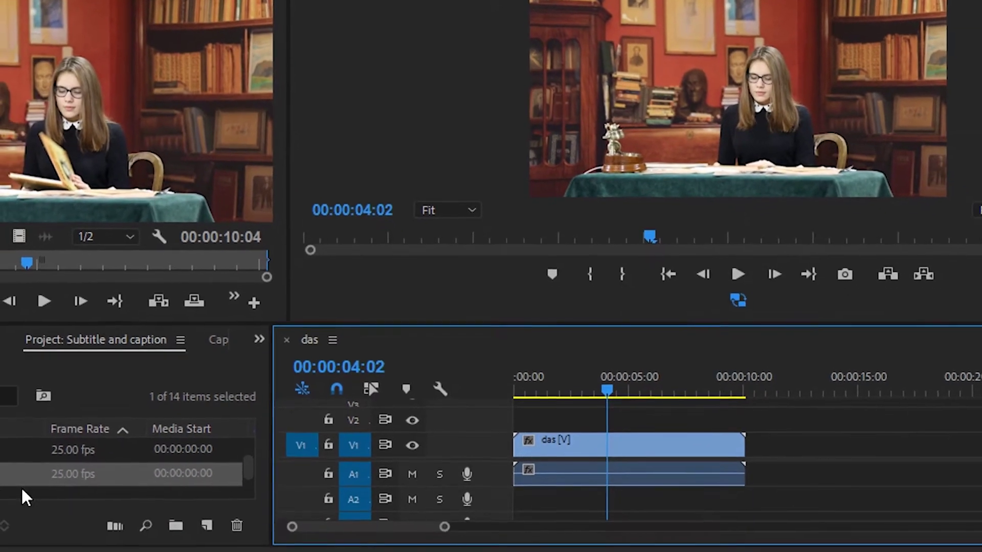
pyautogui.moveTo(31, 448); pyautogui.dragTo(514, 429)
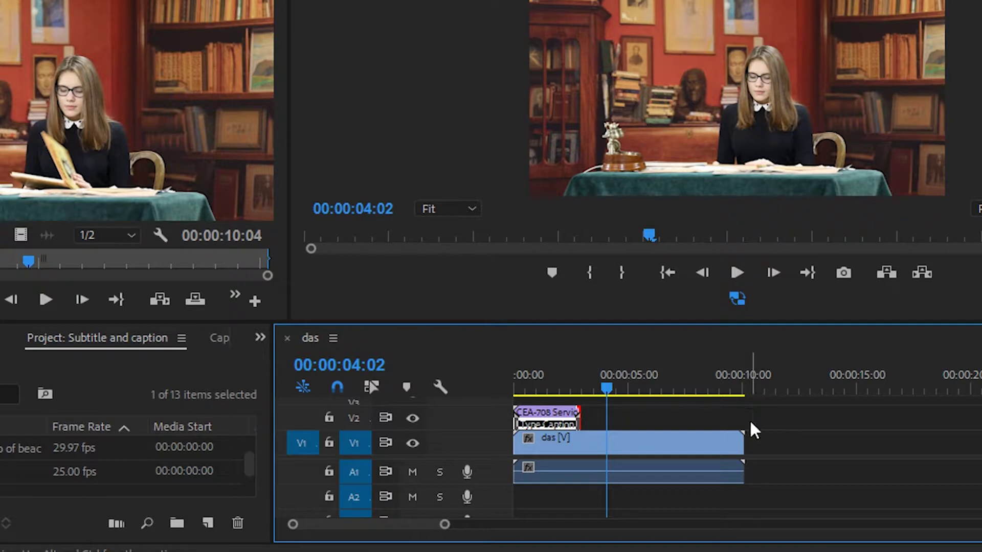
pyautogui.moveTo(579, 420); pyautogui.dragTo(743, 421)
pyautogui.click(557, 426)
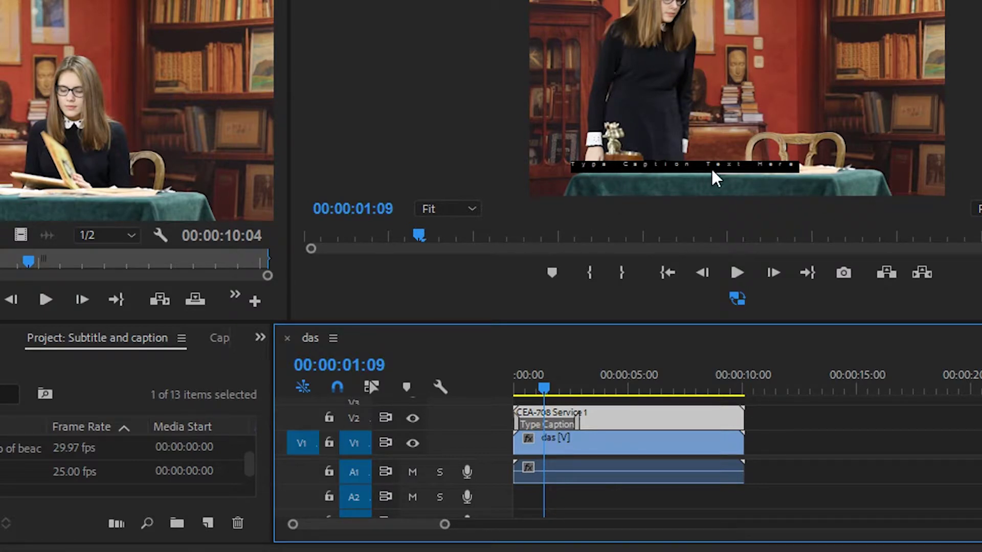
pyautogui.click(829, 448)
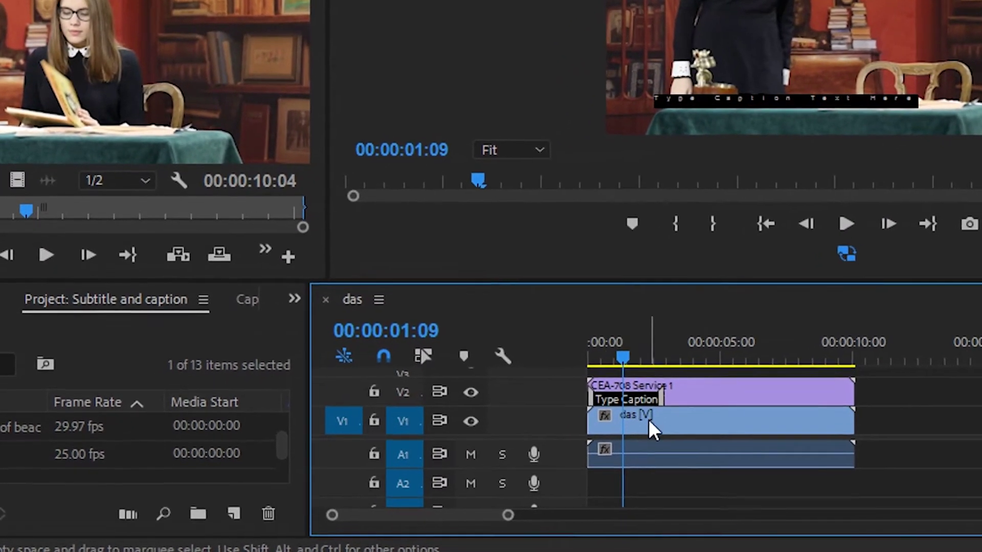
# - Replace the first caption's placeholder text with "adobe premiere pro 2018"
pyautogui.doubleClick(646, 396)
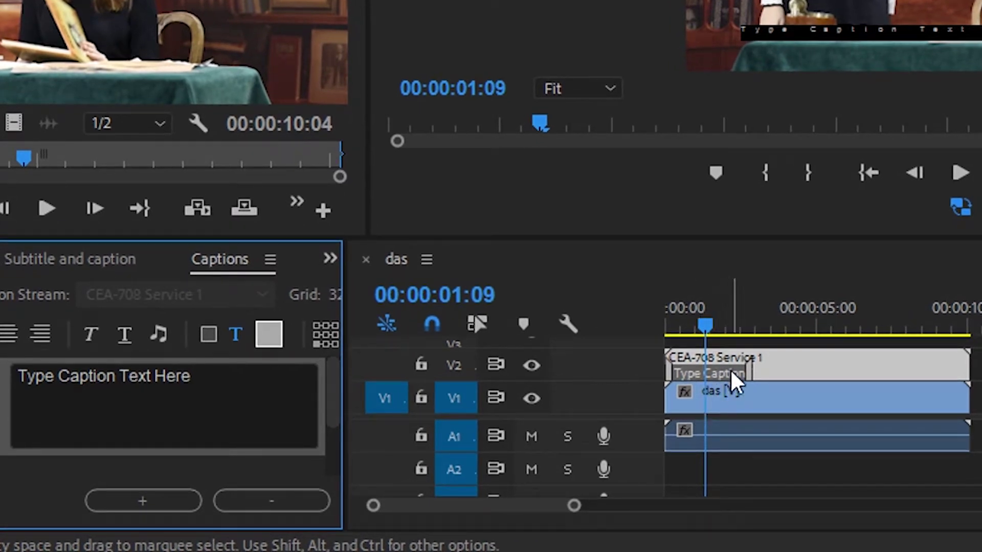
pyautogui.click(221, 378)
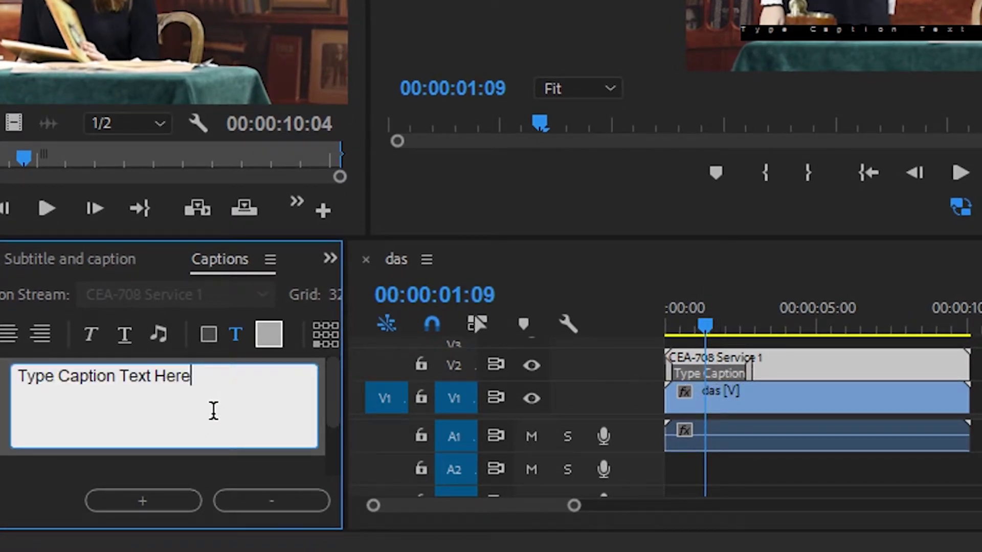
pyautogui.moveTo(16, 377); pyautogui.dragTo(228, 401)
pyautogui.click(234, 402)
pyautogui.hotkey('ctrl', 'a')
pyautogui.write('adob')
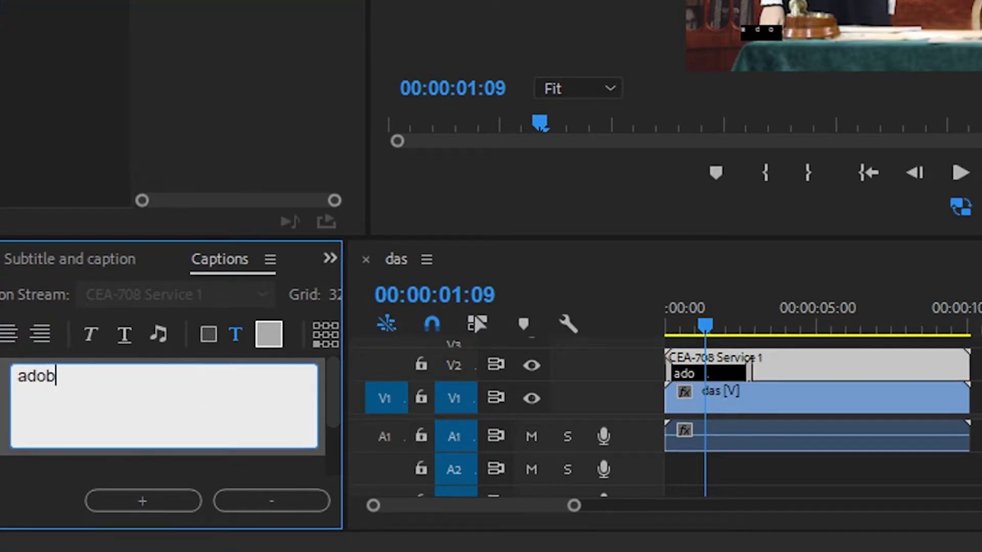
pyautogui.write('e premiere pro 2018')
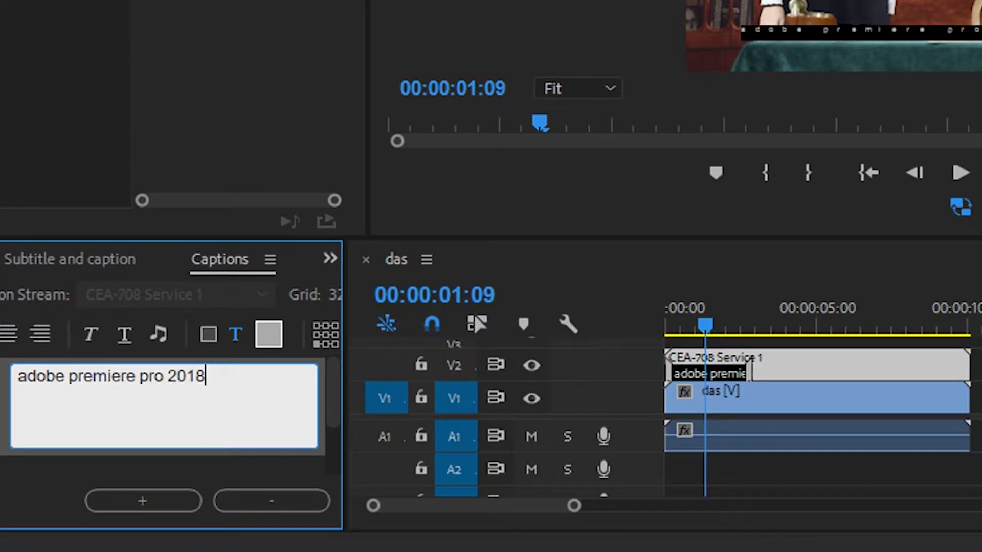
pyautogui.click(91, 410)
pyautogui.click(39, 465)
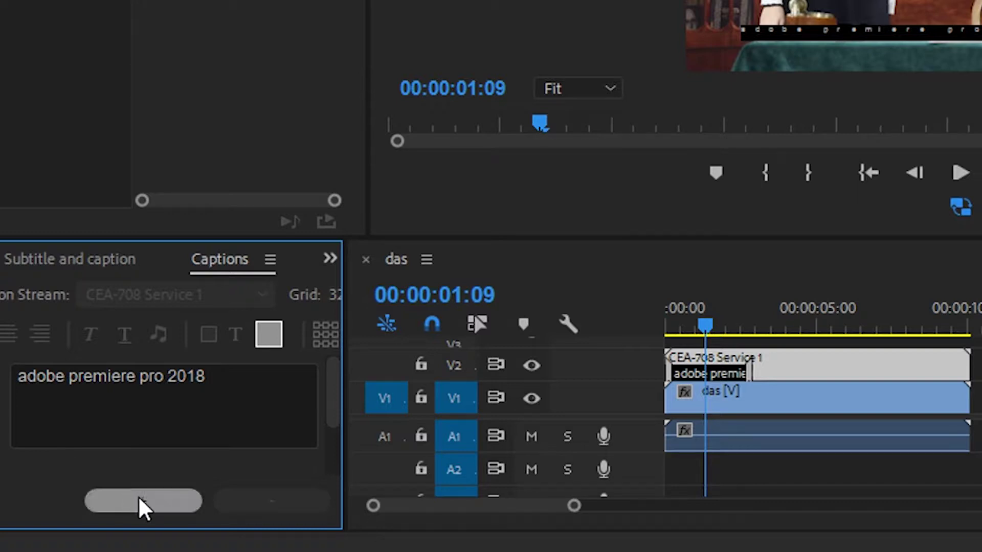
# - Add two blank captions right after the first one and another in the empty stretch shortly after the 5-second mark
pyautogui.click(158, 504)
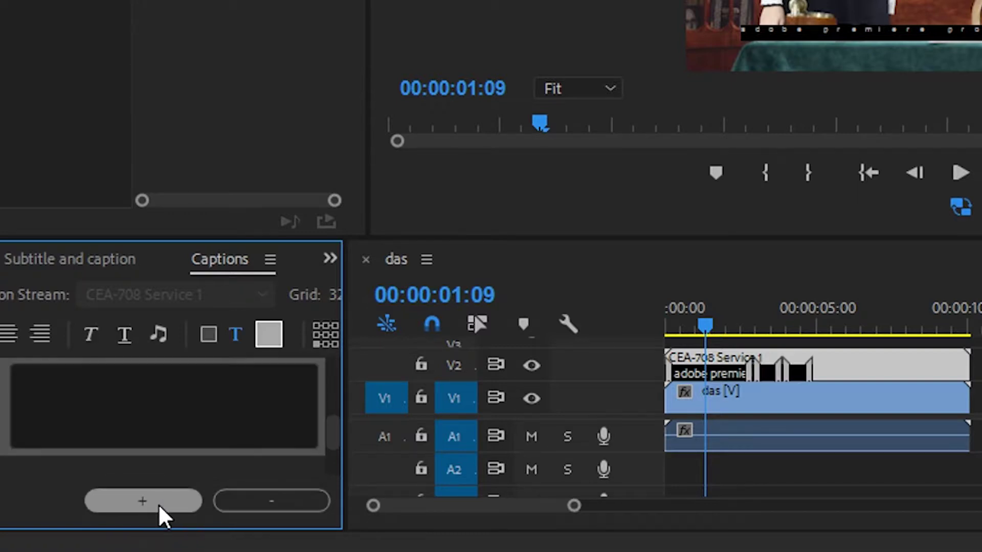
pyautogui.moveTo(772, 326); pyautogui.dragTo(772, 372)
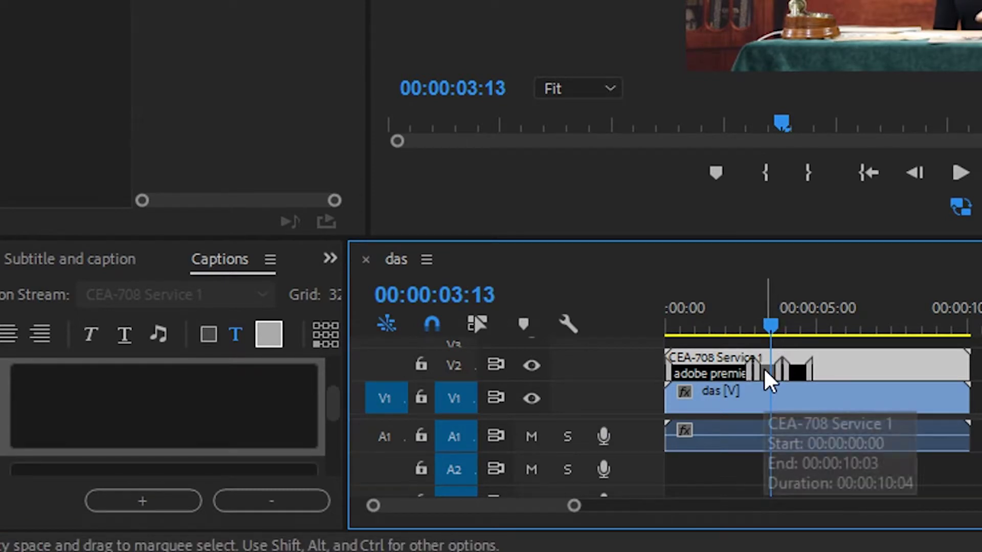
pyautogui.click(777, 323)
pyautogui.moveTo(777, 323); pyautogui.dragTo(802, 326)
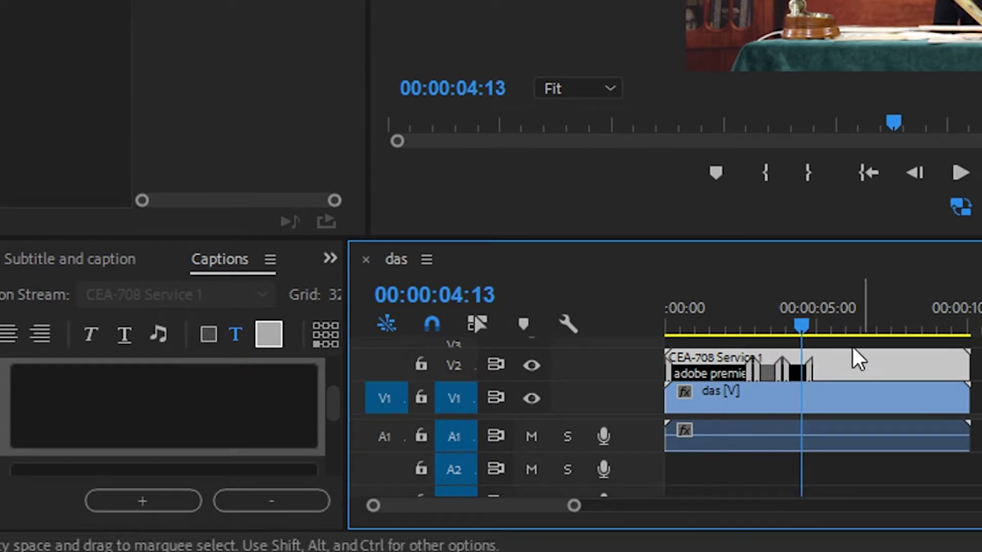
pyautogui.rightClick(839, 365)
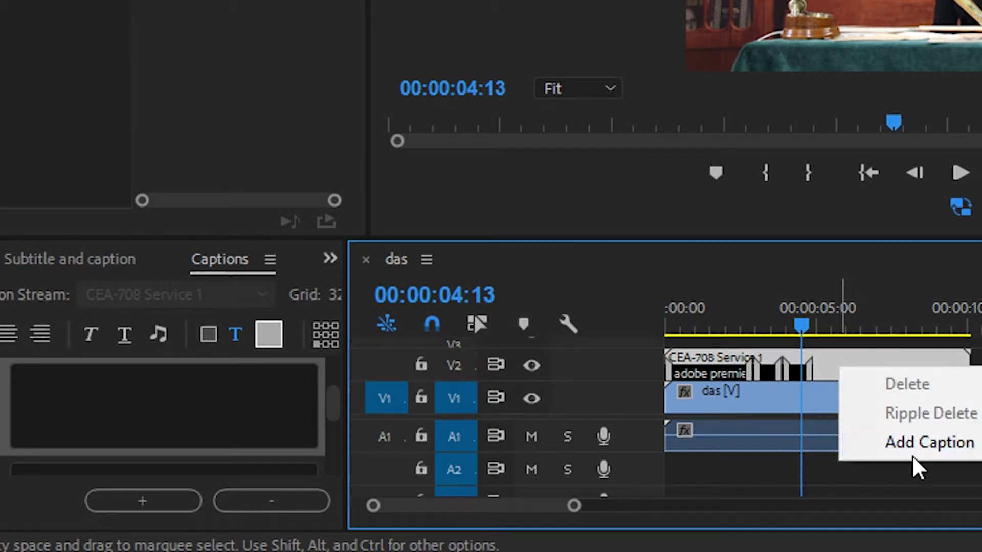
pyautogui.click(918, 444)
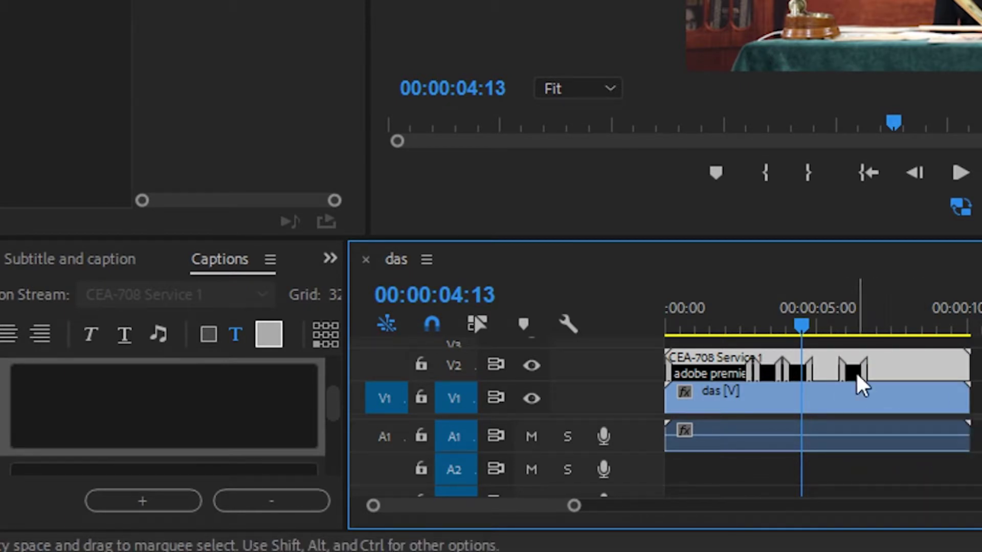
# - Move the third caption block to start at about 00:00:04:17 and enter "premiere pro" as its text
pyautogui.moveTo(801, 322); pyautogui.dragTo(815, 323)
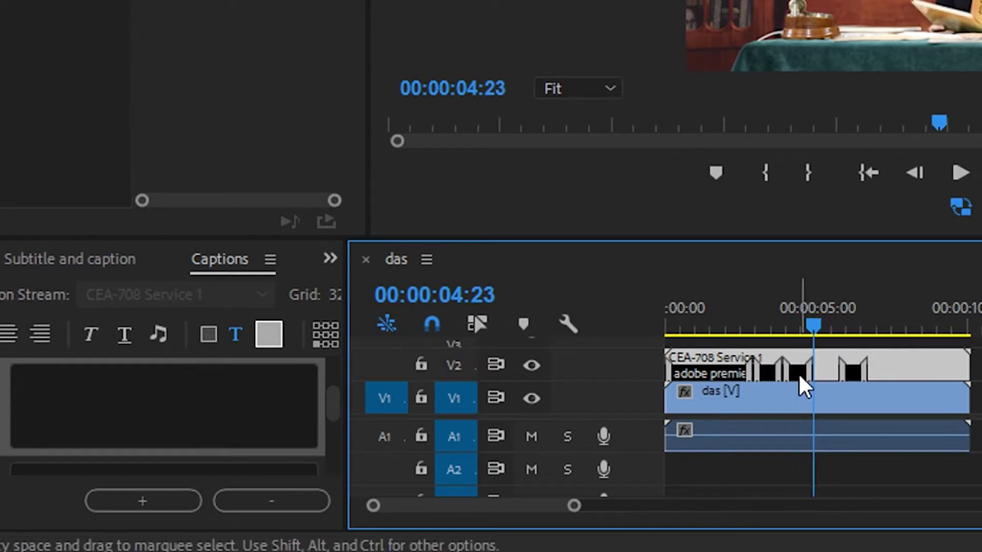
pyautogui.moveTo(807, 370); pyautogui.dragTo(828, 371)
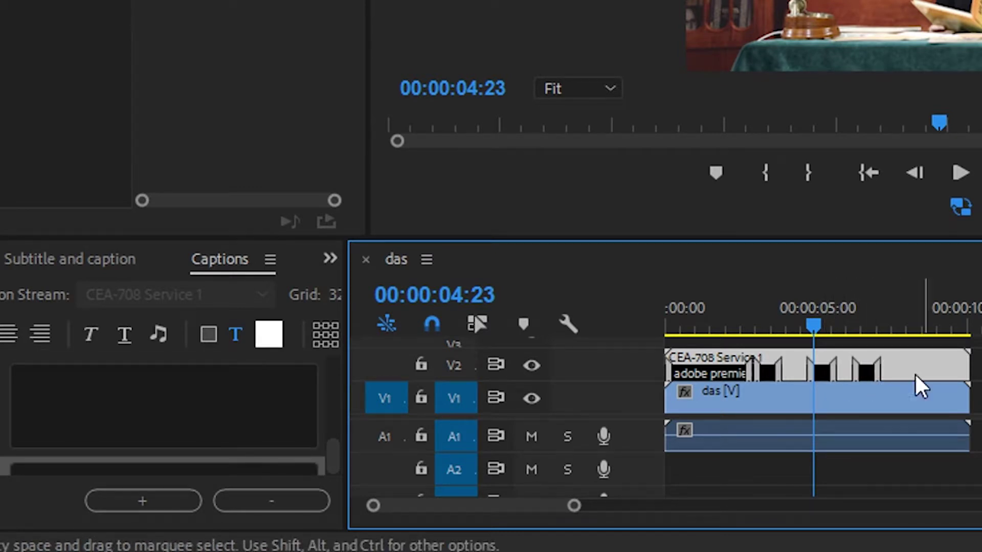
pyautogui.moveTo(817, 309); pyautogui.dragTo(826, 324)
pyautogui.click(824, 375)
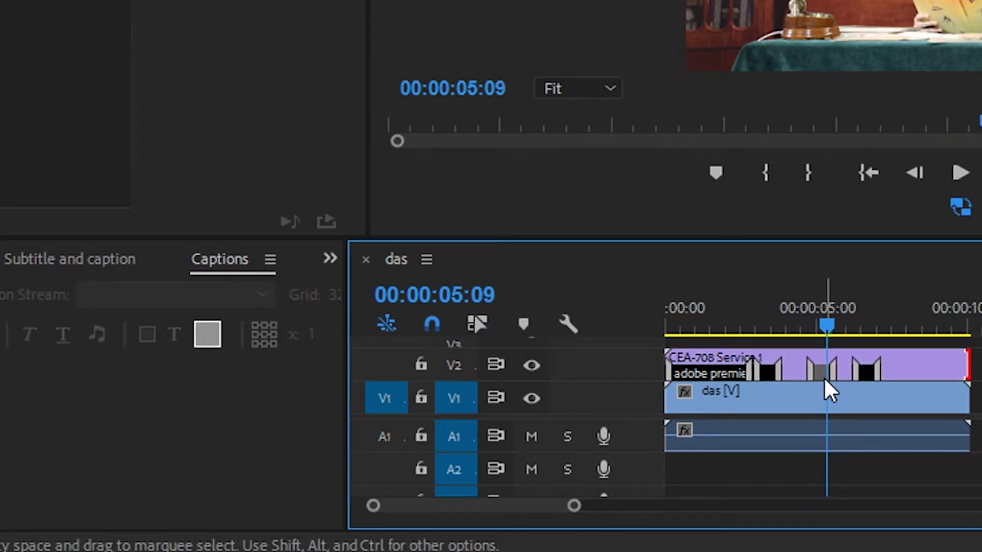
pyautogui.click(114, 383)
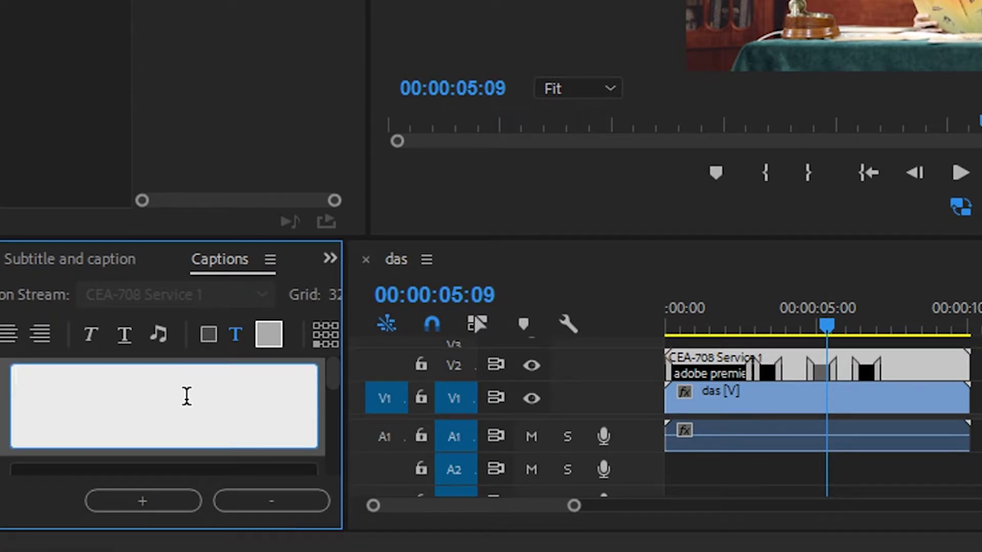
pyautogui.write('premiere')
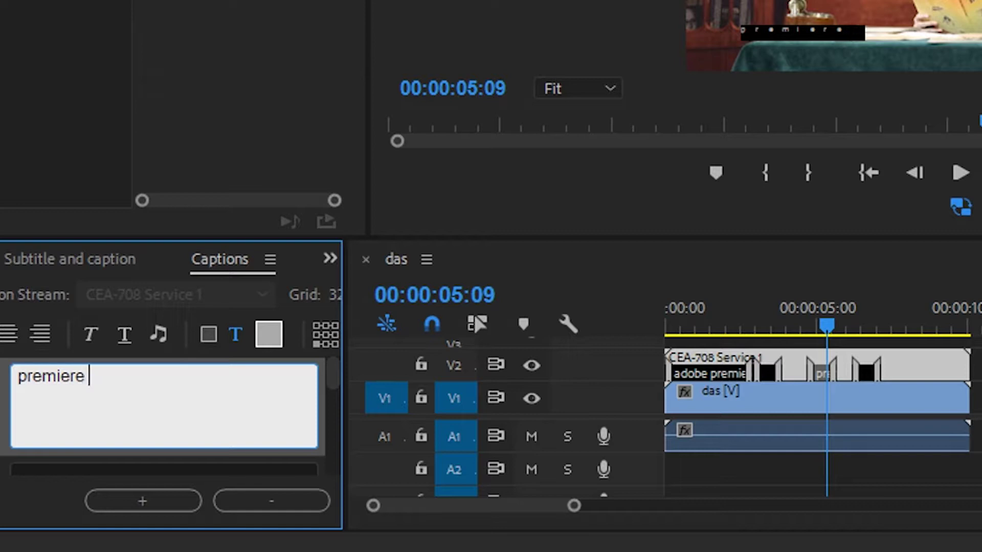
pyautogui.write(' pro')
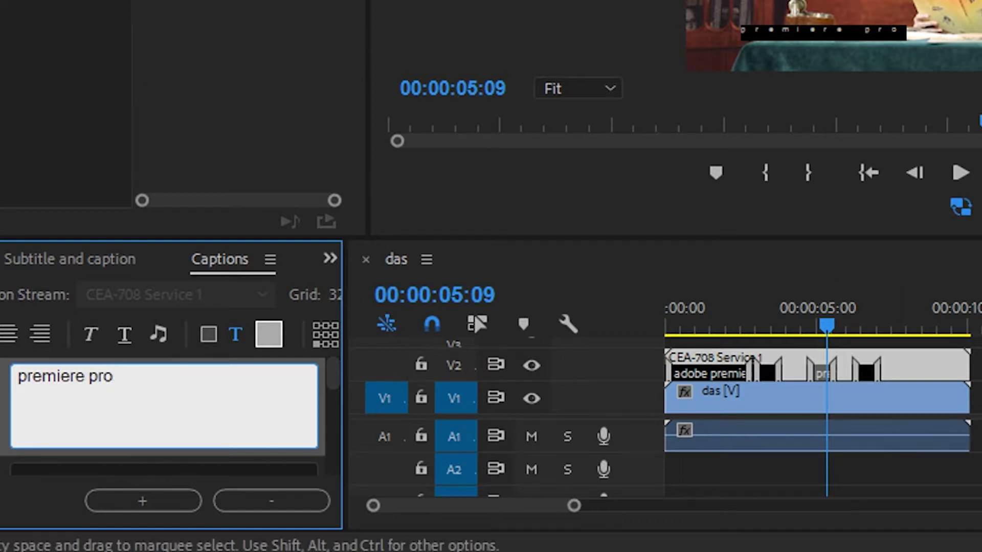
pyautogui.click(933, 470)
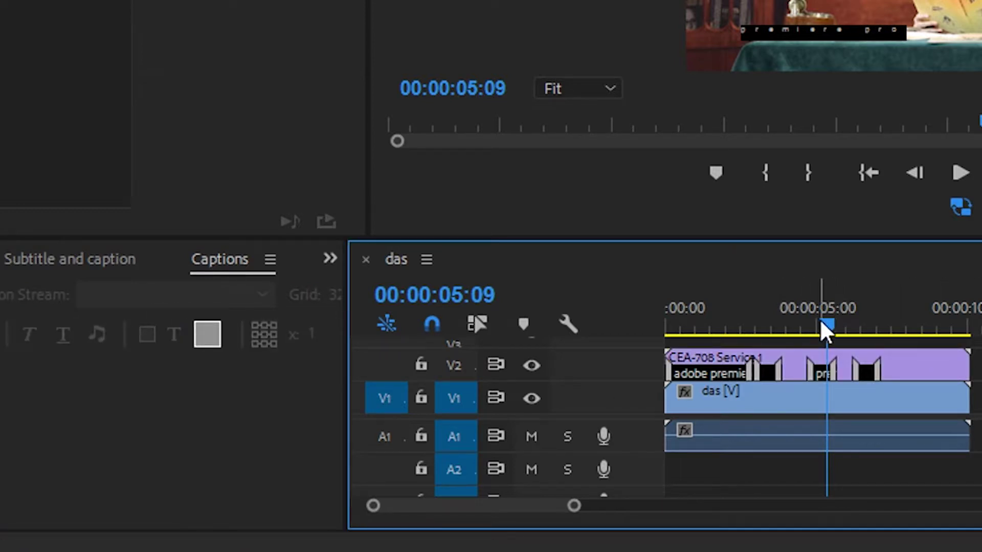
# - Add a music note to the end of the first caption, "adobe premiere pro 2018", and centre-align its text
pyautogui.click(704, 326)
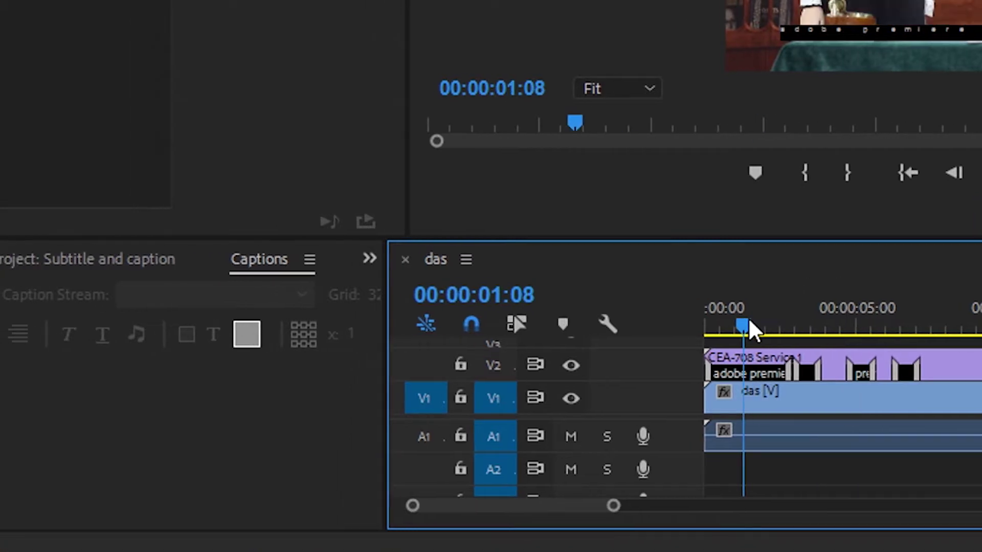
pyautogui.click(797, 370)
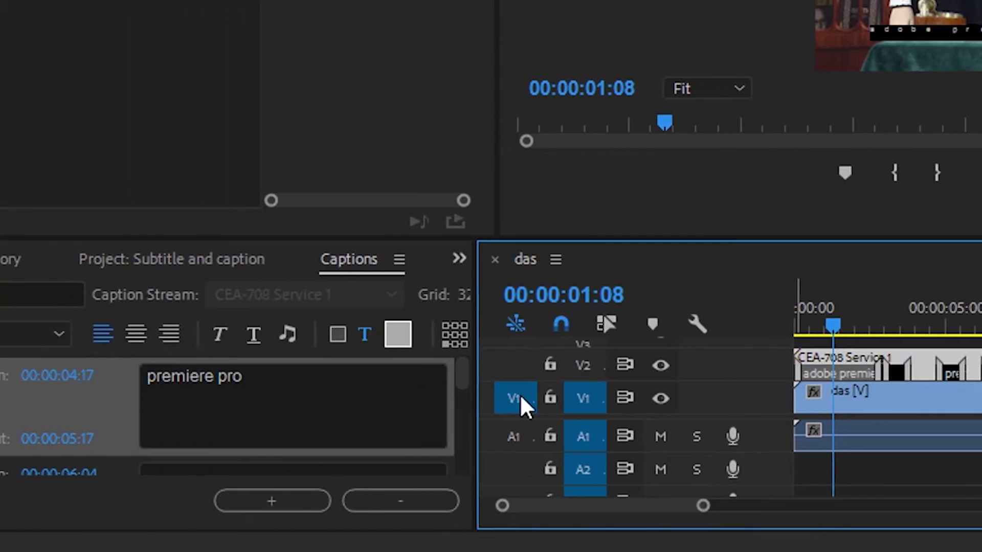
pyautogui.click(308, 388)
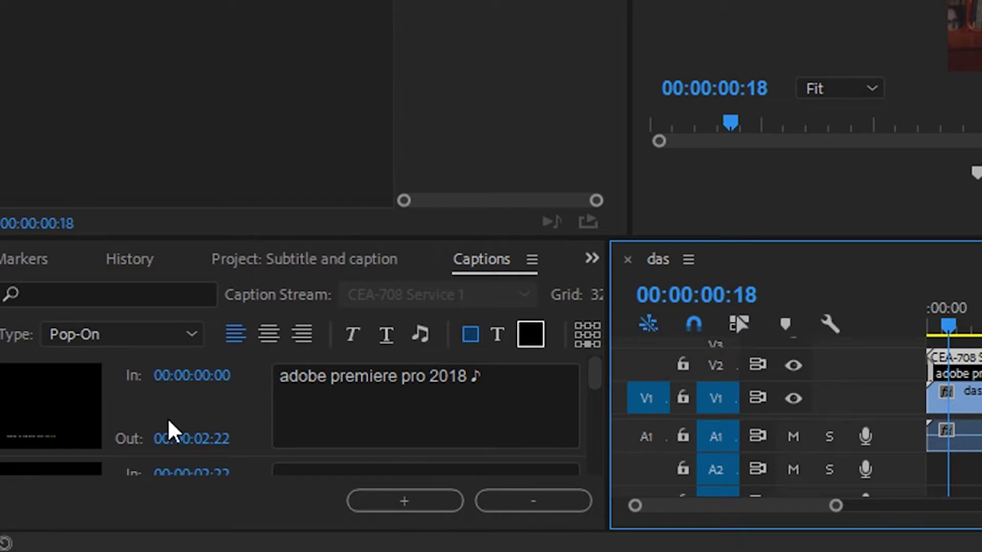
pyautogui.click(393, 377)
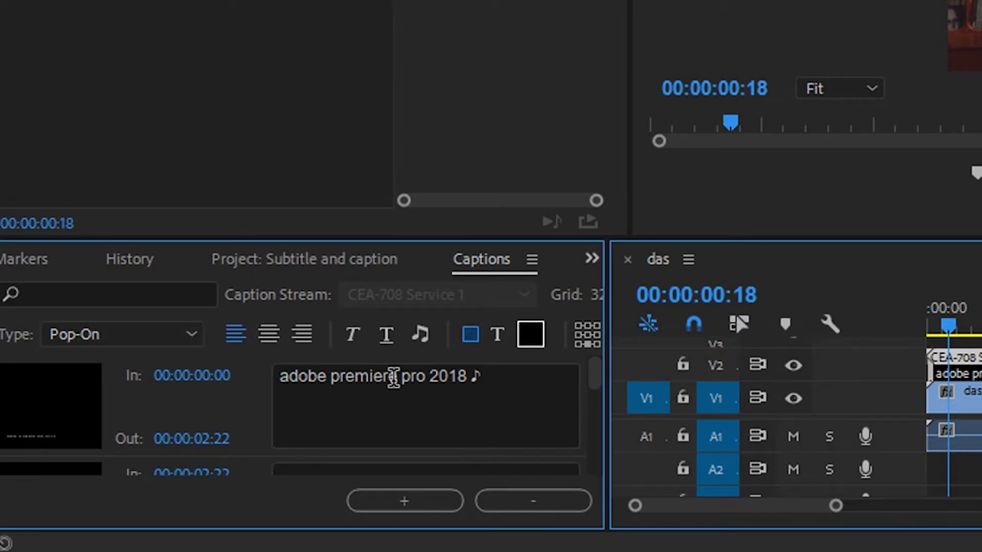
pyautogui.click(394, 378)
pyautogui.doubleClick(459, 378)
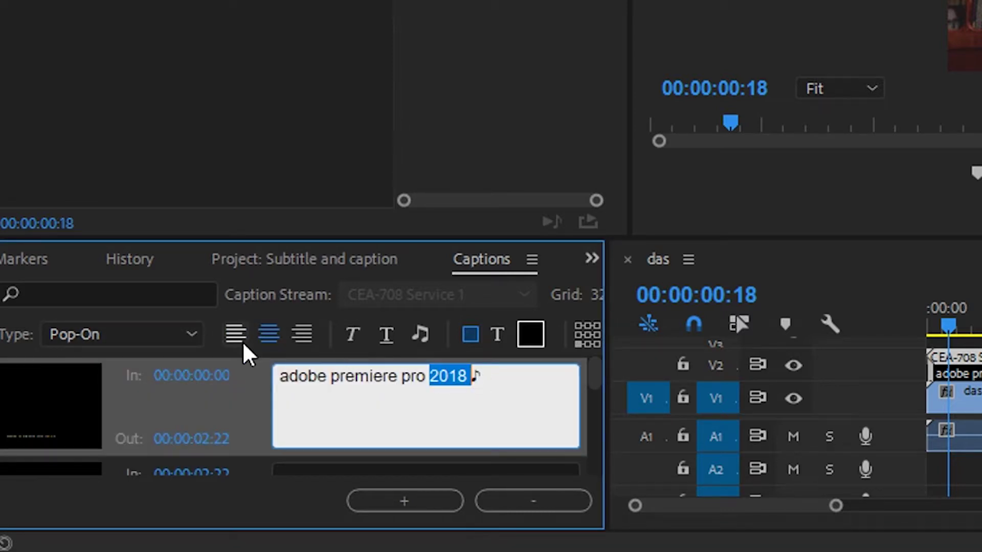
pyautogui.click(102, 337)
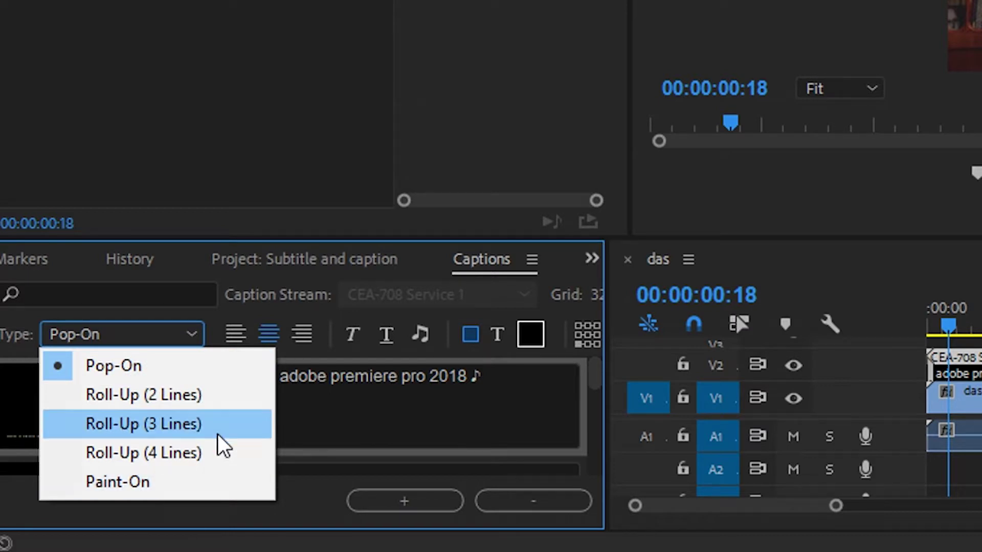
pyautogui.click(372, 409)
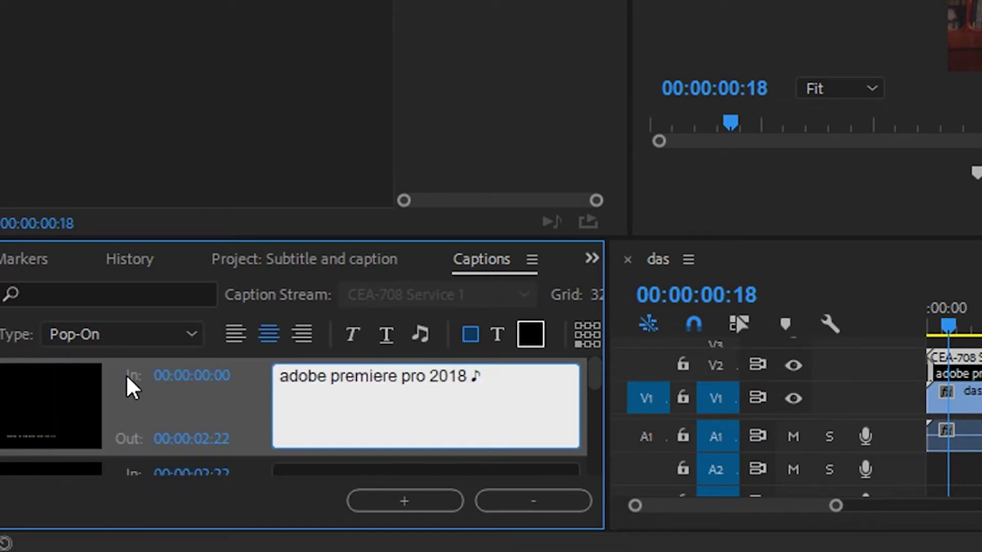
# - Try underlined and italic styling on the whole text of the first caption
pyautogui.click(509, 381)
pyautogui.hotkey('ctrl', 'a')
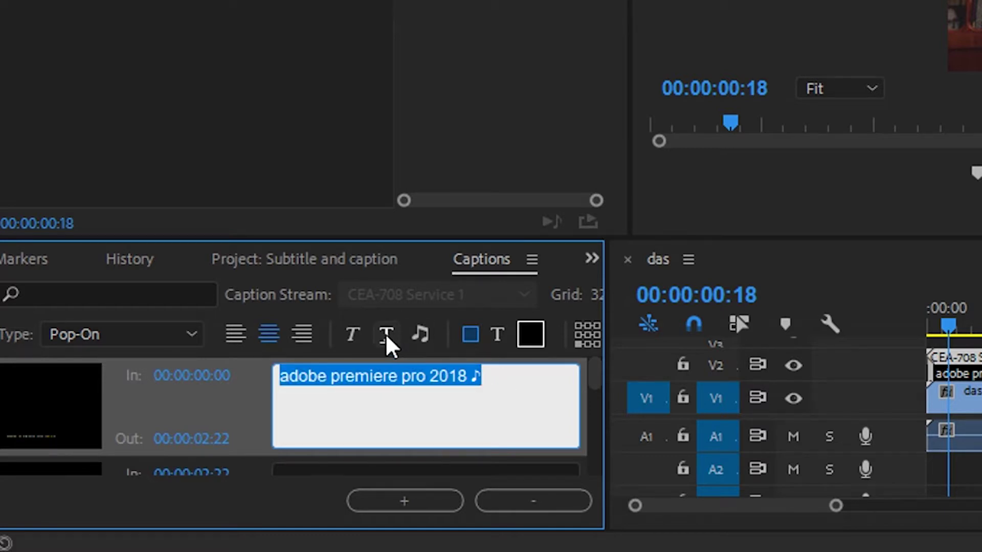
pyautogui.click(386, 336)
pyautogui.click(387, 336)
pyautogui.click(348, 335)
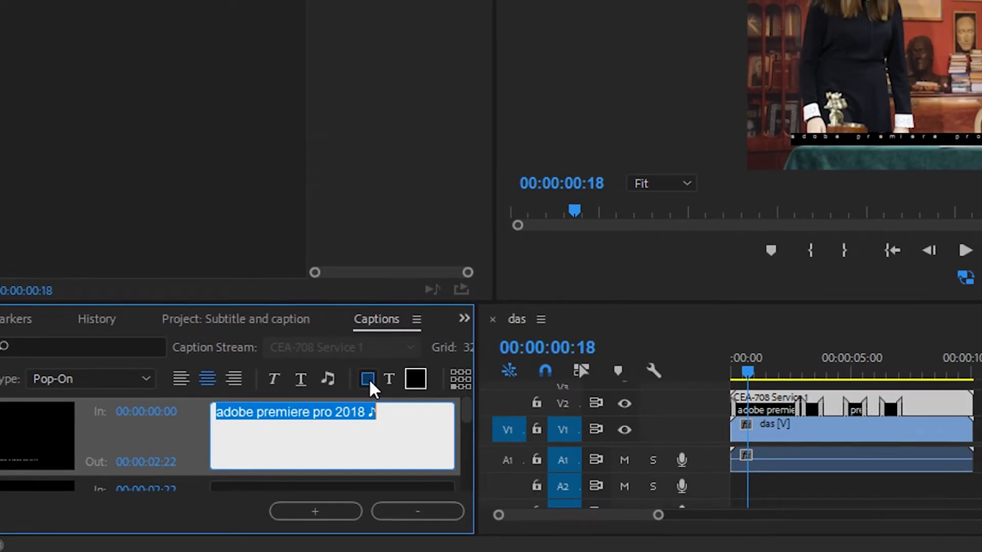
# - Try bright white, red and blue backgrounds on the first caption, then return its background to black
pyautogui.click(397, 386)
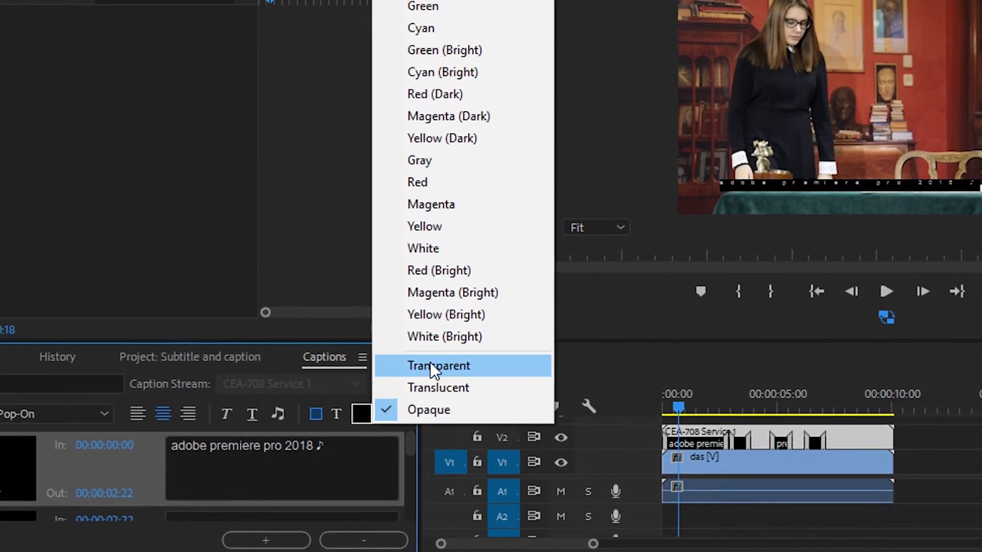
pyautogui.click(439, 343)
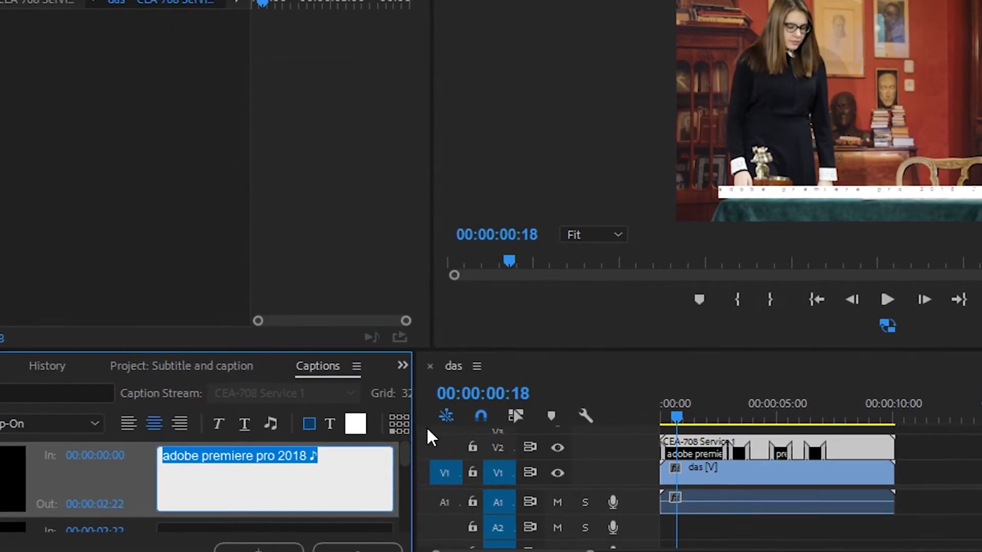
pyautogui.click(358, 426)
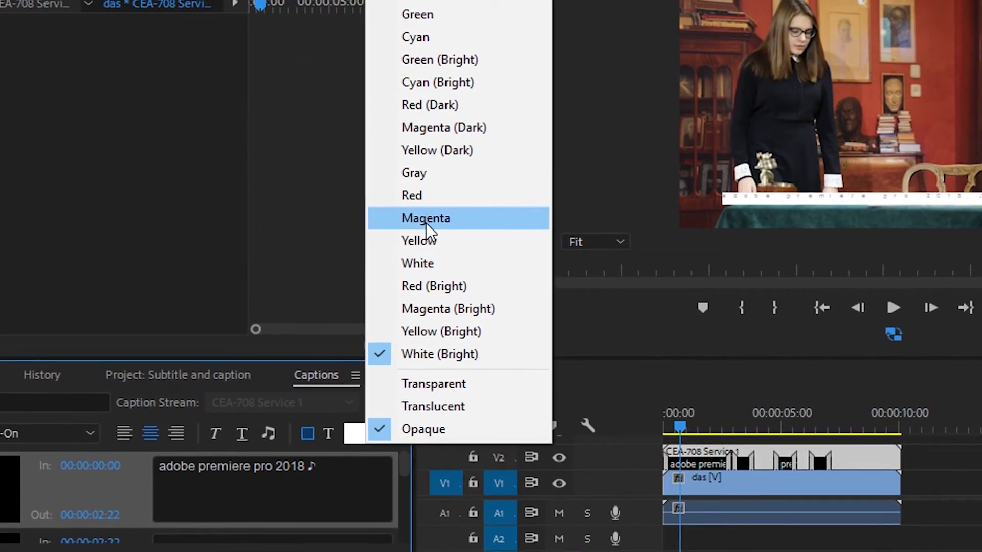
pyautogui.click(419, 197)
pyautogui.click(357, 437)
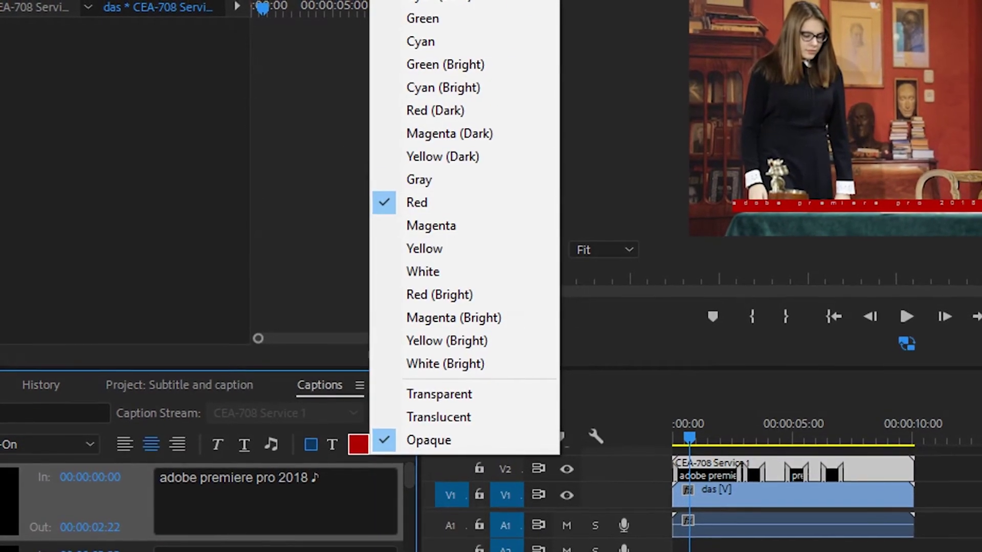
pyautogui.click(419, 1)
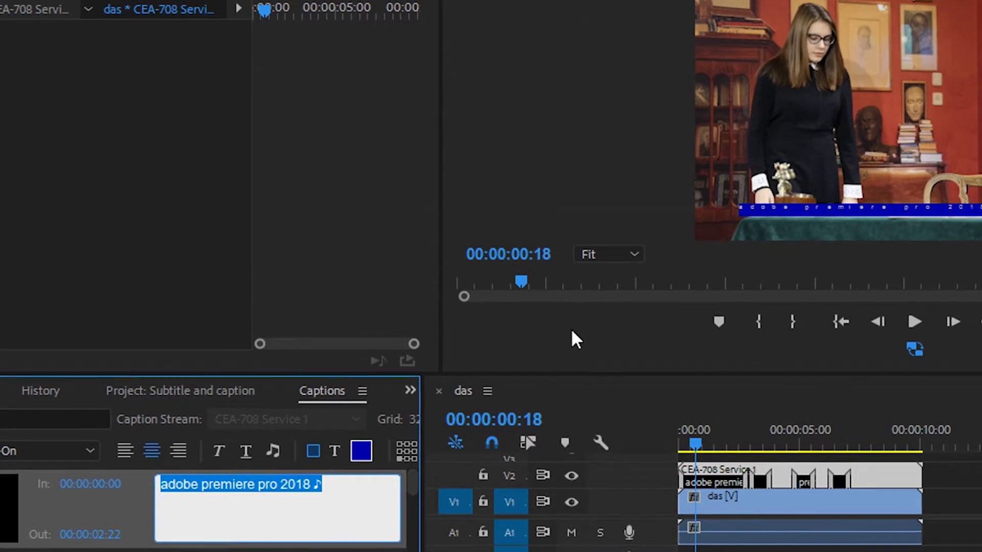
pyautogui.click(364, 453)
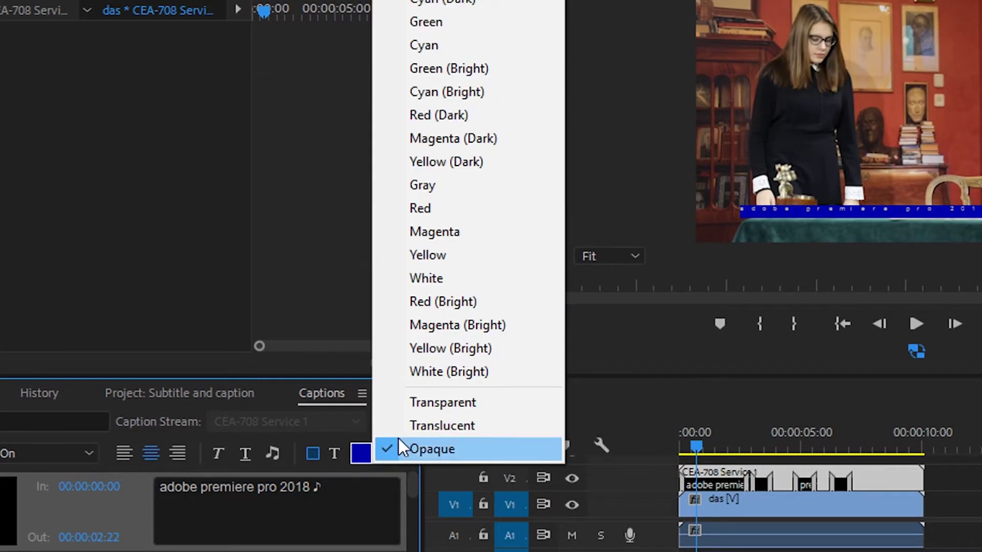
pyautogui.click(443, 401)
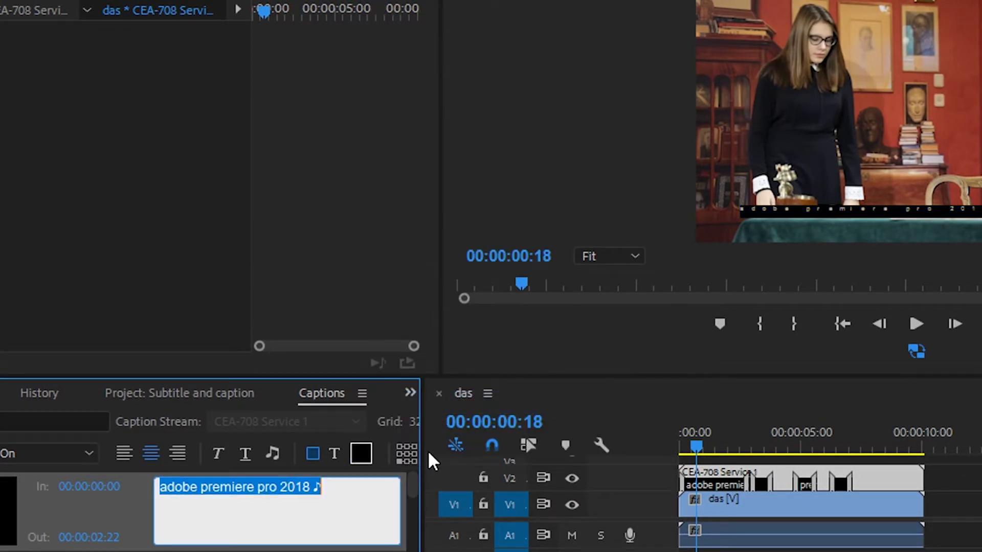
# - Set the text color of the first caption to White (Bright)
pyautogui.click(334, 452)
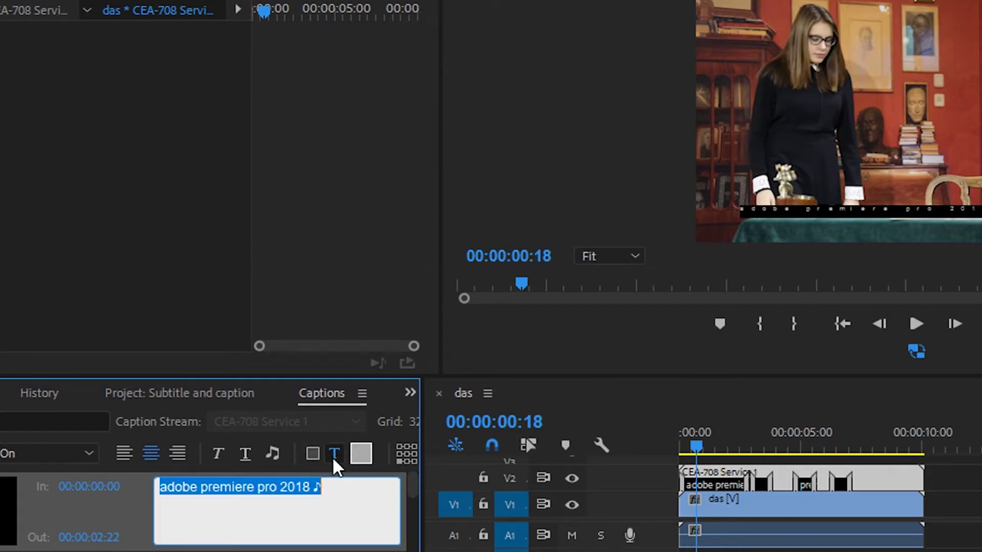
pyautogui.click(363, 455)
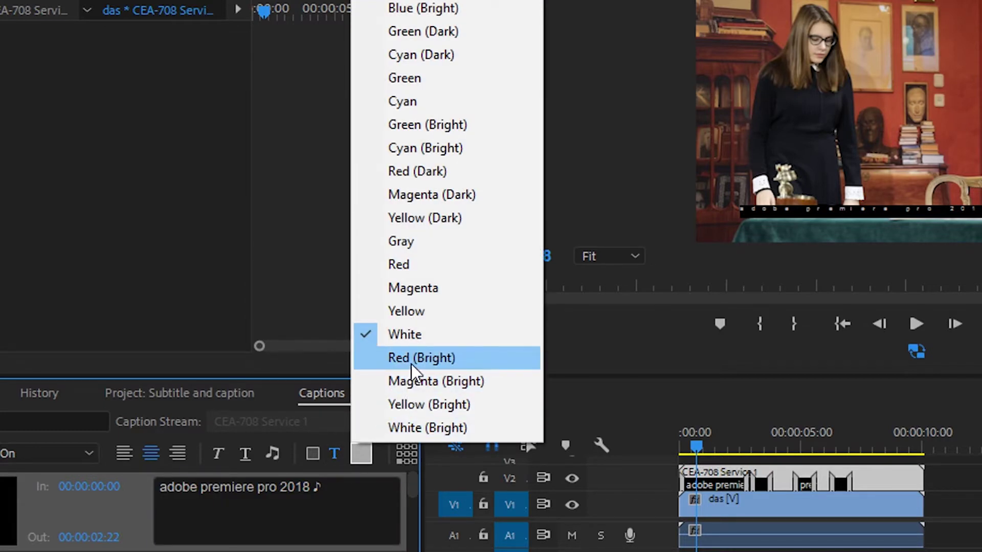
pyautogui.click(419, 430)
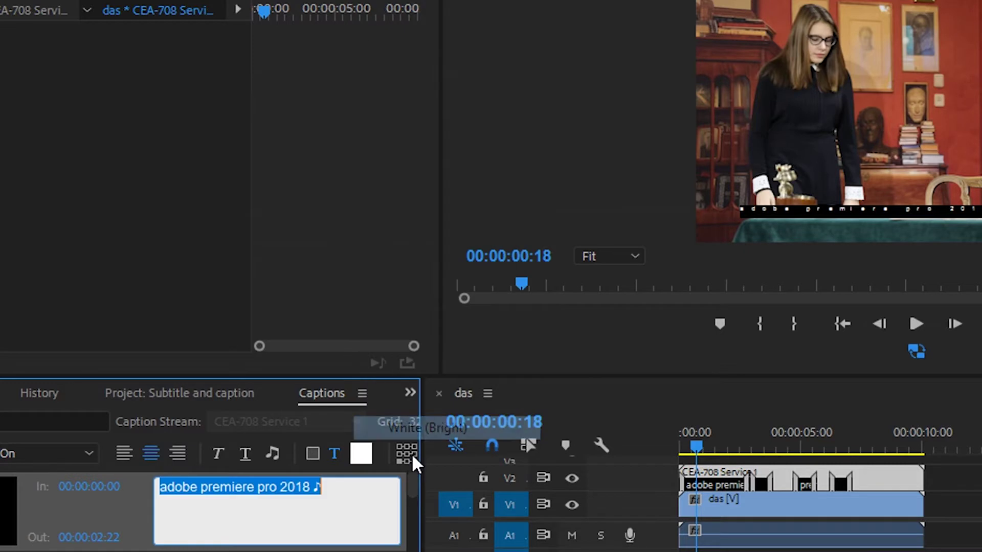
pyautogui.click(368, 447)
pyautogui.click(314, 507)
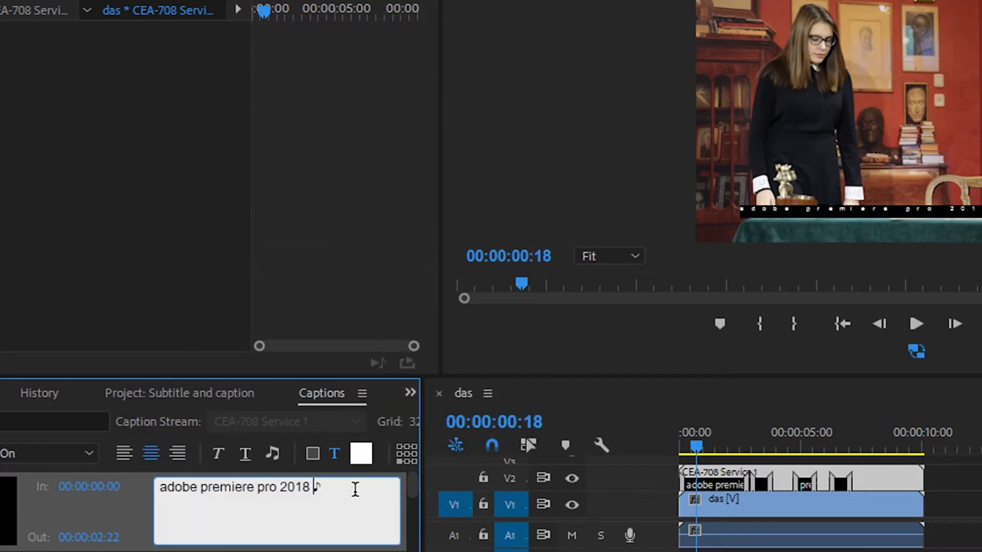
# - Position the first caption block at the bottom centre of the video frame and preview it around 00:00:01:09
pyautogui.click(402, 453)
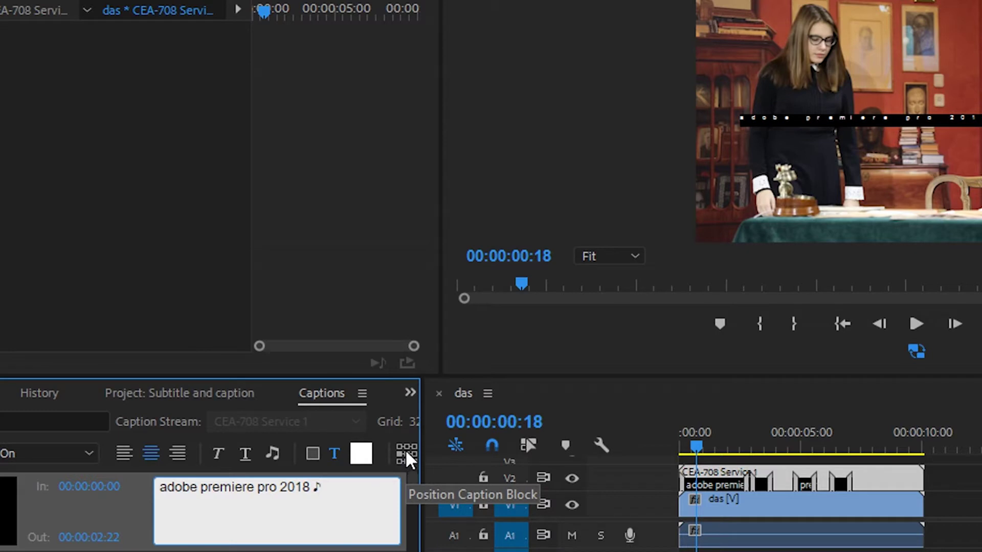
pyautogui.click(407, 461)
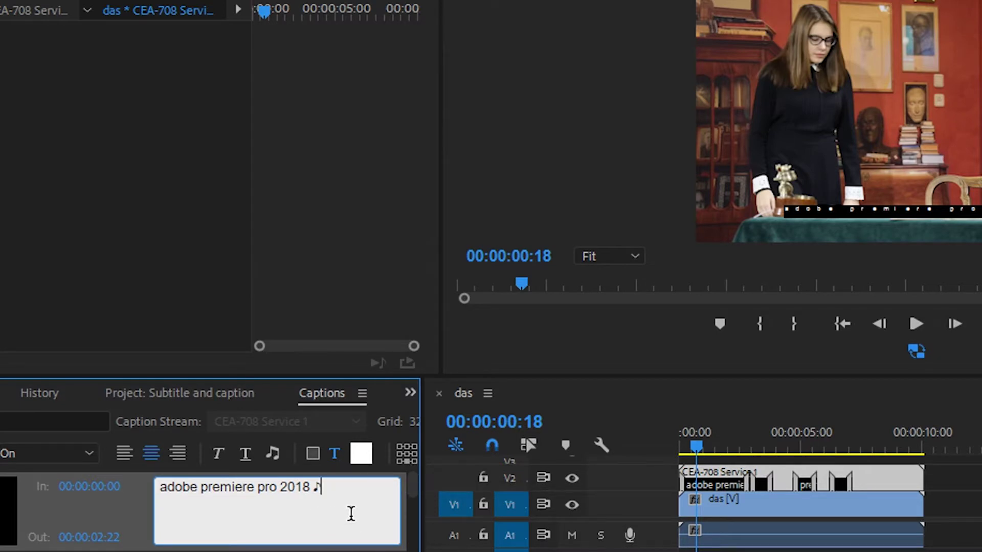
pyautogui.moveTo(697, 448); pyautogui.dragTo(718, 450)
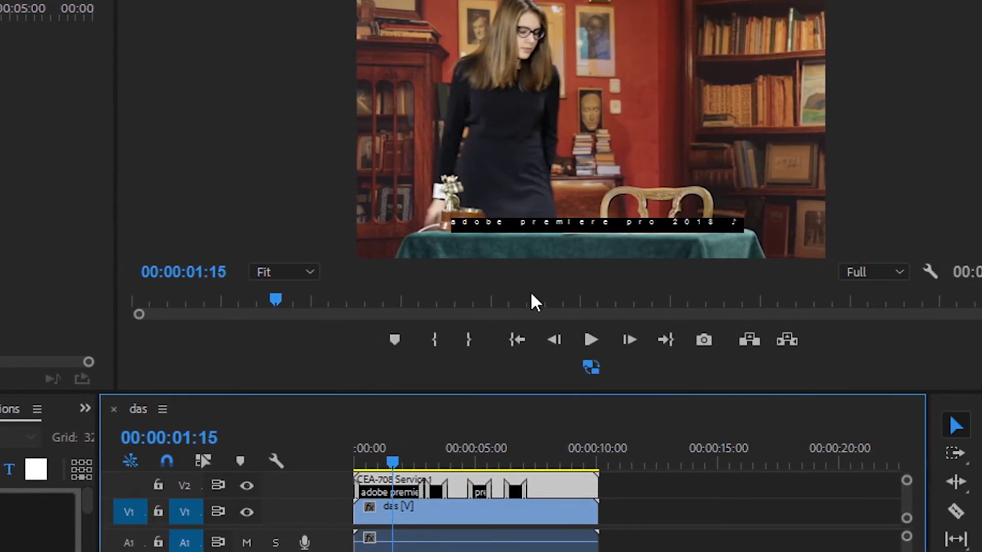
pyautogui.moveTo(435, 450); pyautogui.dragTo(404, 449)
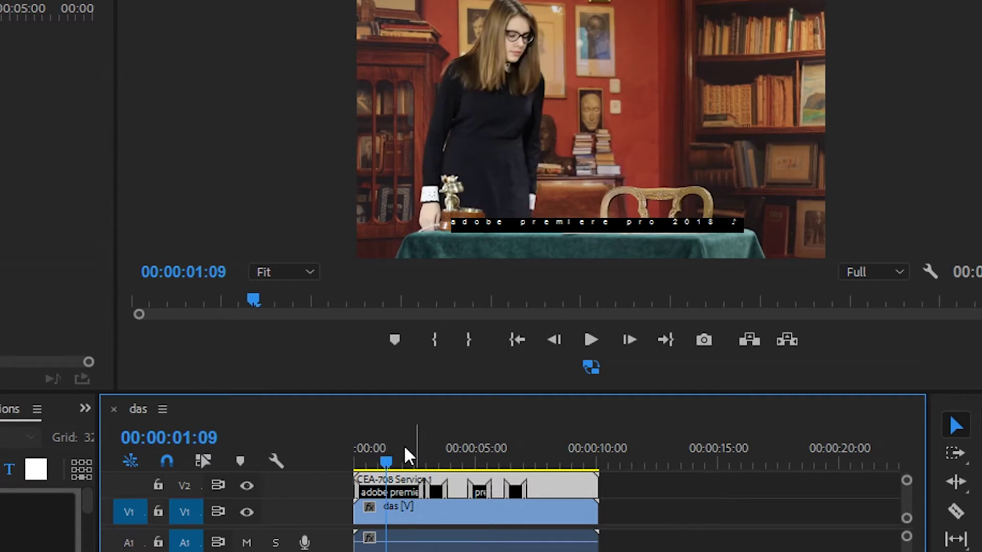
# - Check whether Closed Captions Display is enabled for the program preview
pyautogui.click(931, 272)
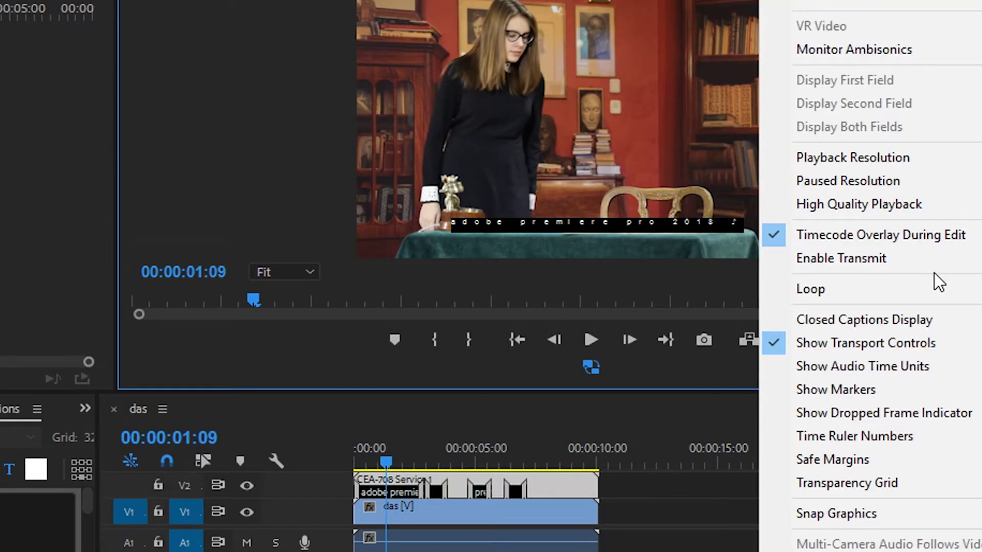
pyautogui.moveTo(876, 320)
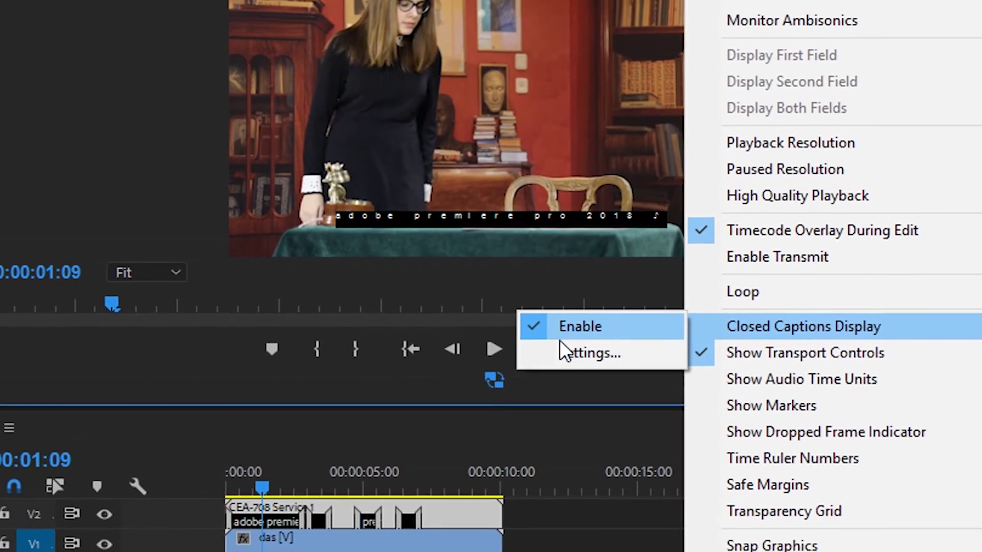
pyautogui.click(516, 544)
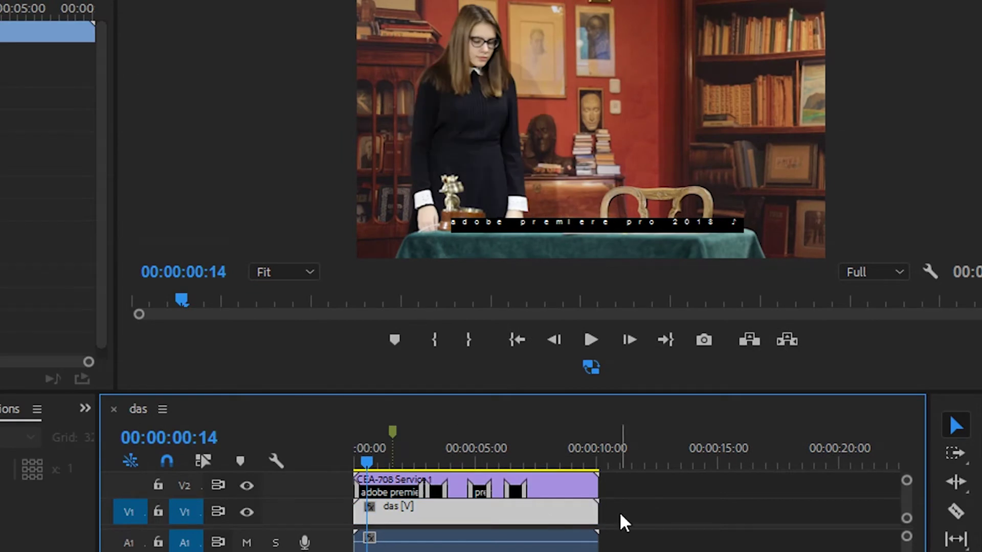
# - Select the CEA-708 caption clip on V2 and move the playhead to about 00:00:01:05
pyautogui.click(561, 486)
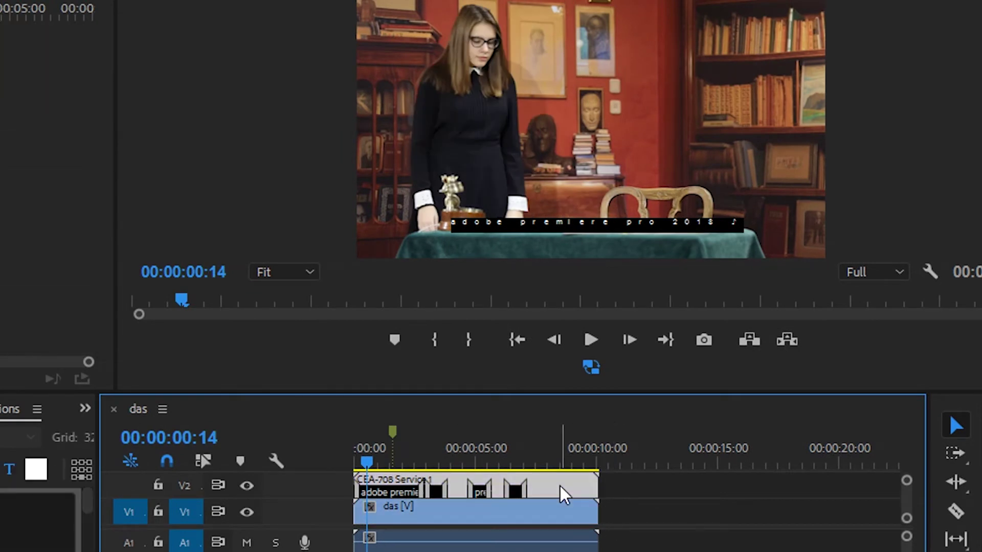
pyautogui.click(387, 454)
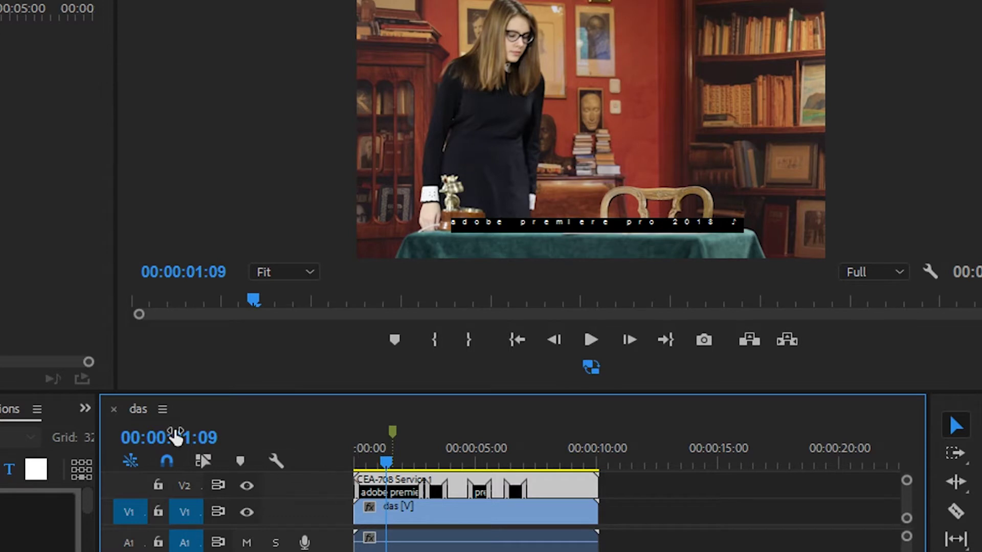
pyautogui.moveTo(386, 461)
pyautogui.mouseDown()
pyautogui.moveTo(398, 465)
pyautogui.moveTo(384, 462)
pyautogui.mouseUp()
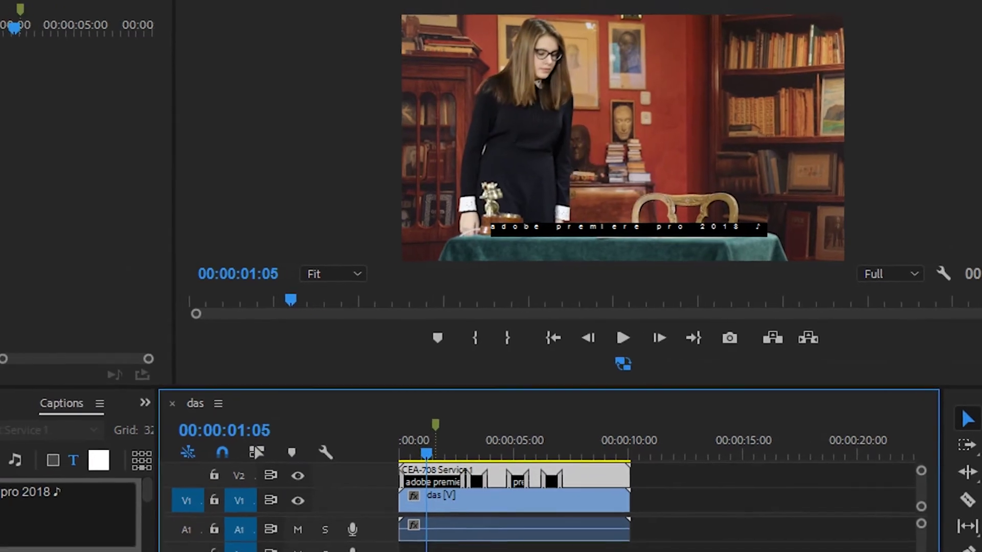
# - Open the media export settings for the das sequence and bring up the caption export options
pyautogui.click(0, 0)
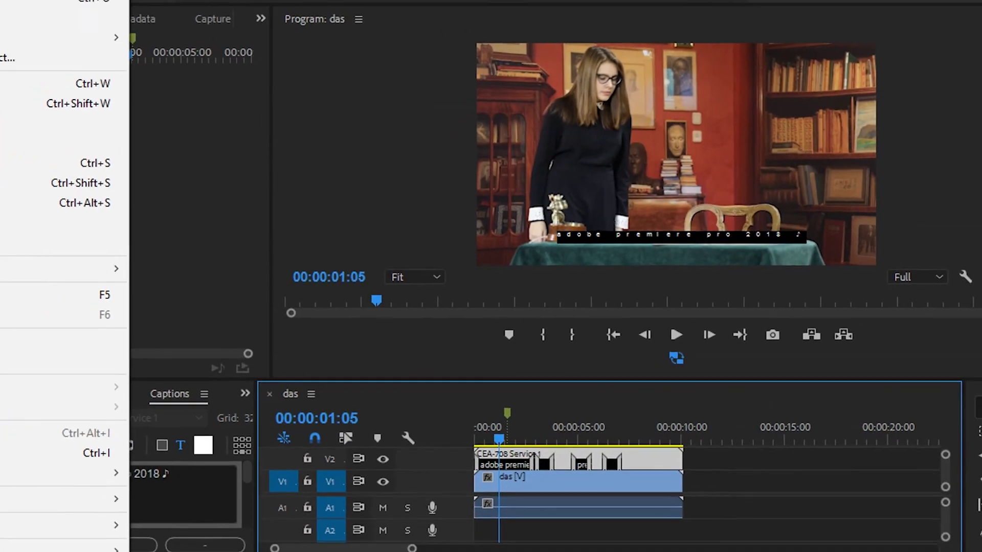
pyautogui.moveTo(92, 494)
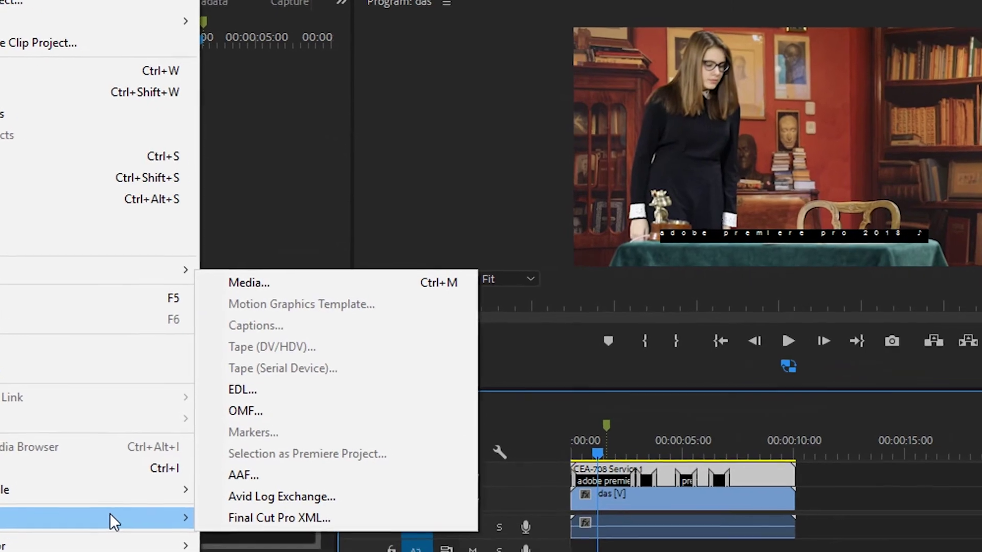
pyautogui.click(302, 282)
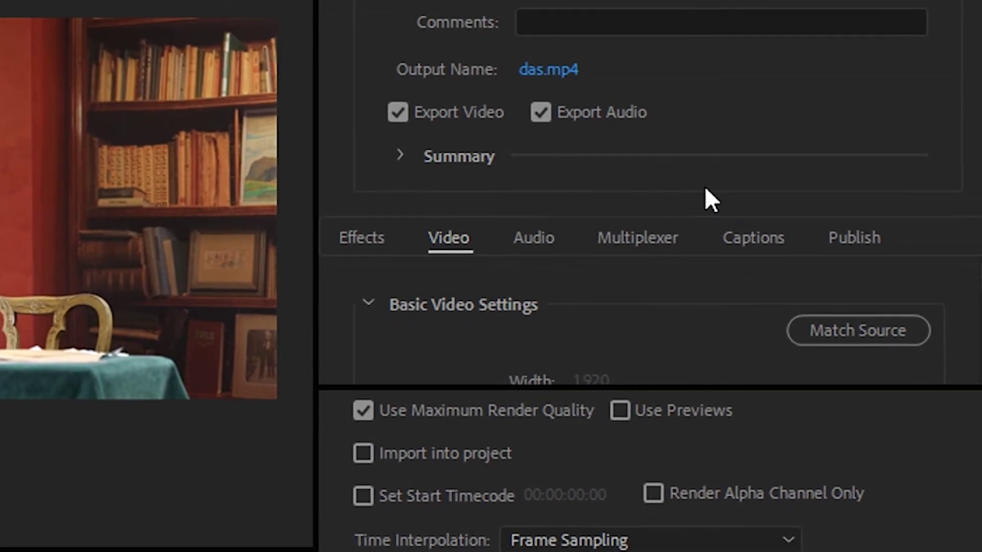
pyautogui.scroll(-3, 437, 309)
pyautogui.scroll(3, 527, 288)
pyautogui.click(762, 235)
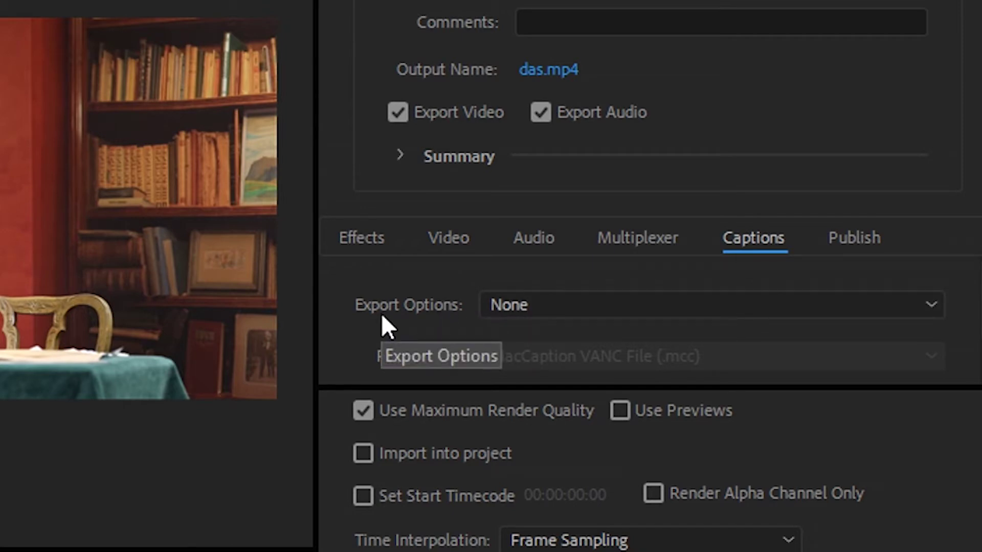
# - Try a SubRip Subtitle Format (.srt) sidecar file and Burn Captions Into Video as caption export options, then return the option to None
pyautogui.click(558, 307)
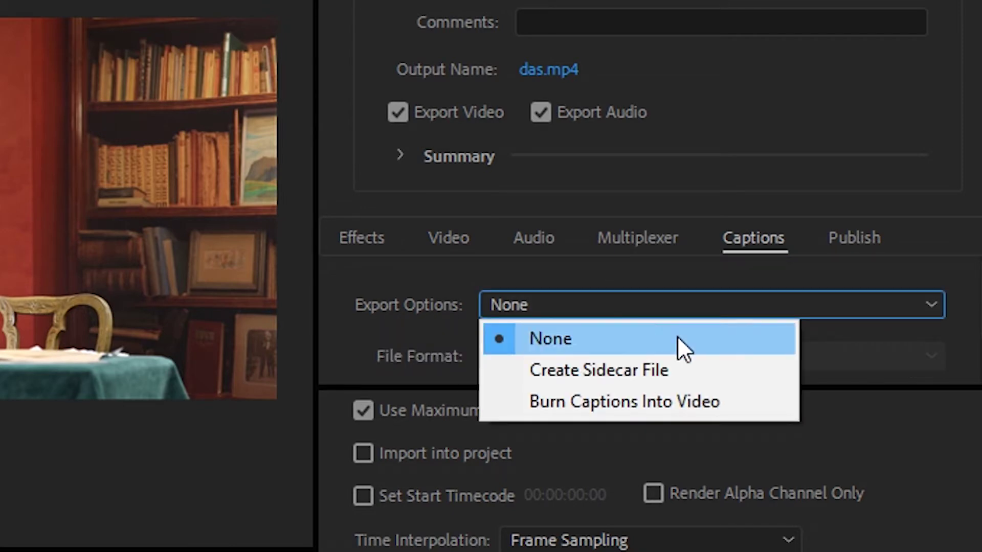
pyautogui.click(702, 366)
pyautogui.click(625, 357)
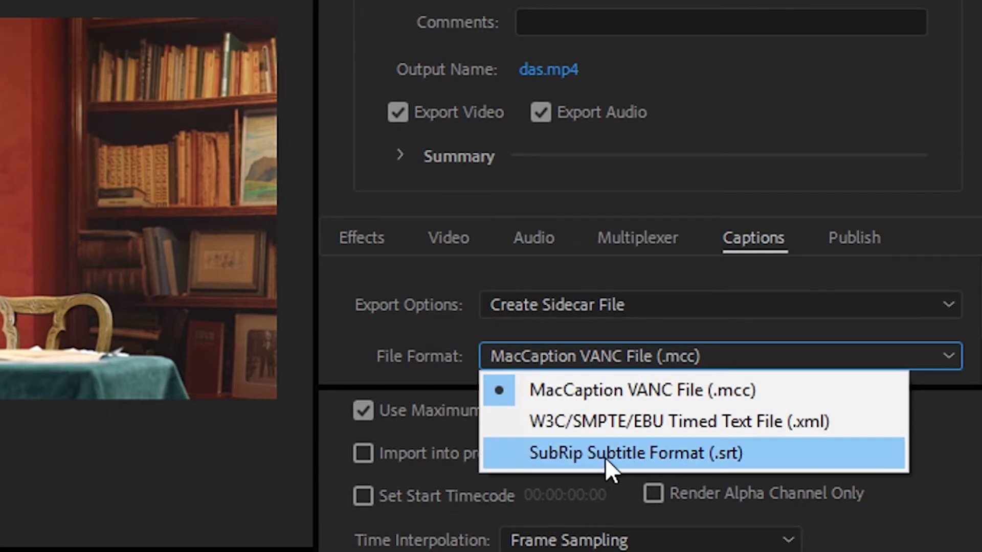
pyautogui.click(636, 451)
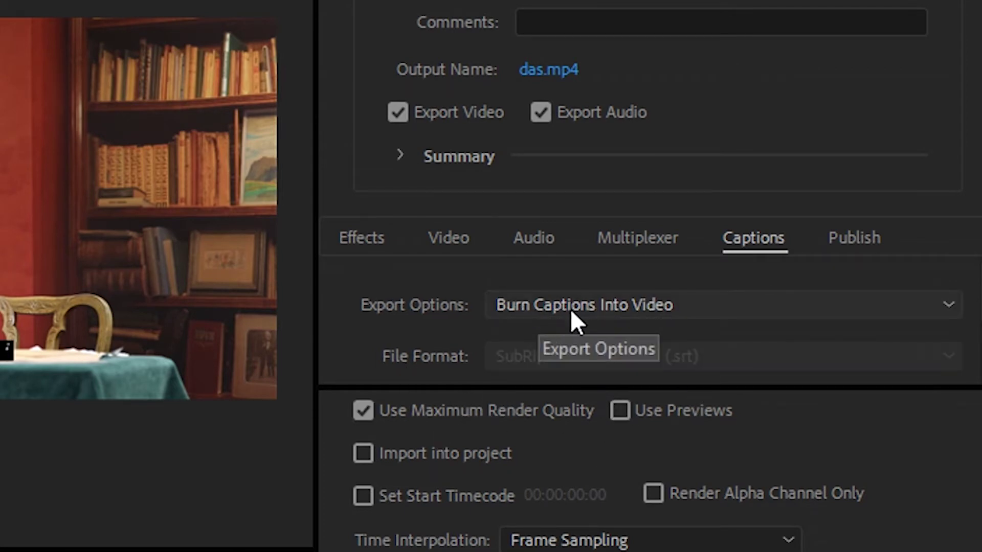
pyautogui.click(536, 349)
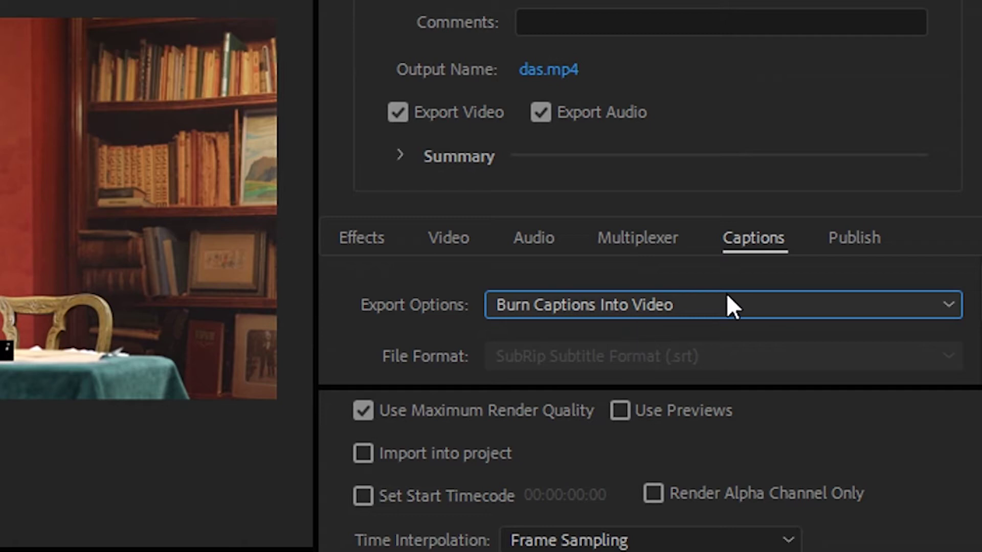
pyautogui.click(689, 319)
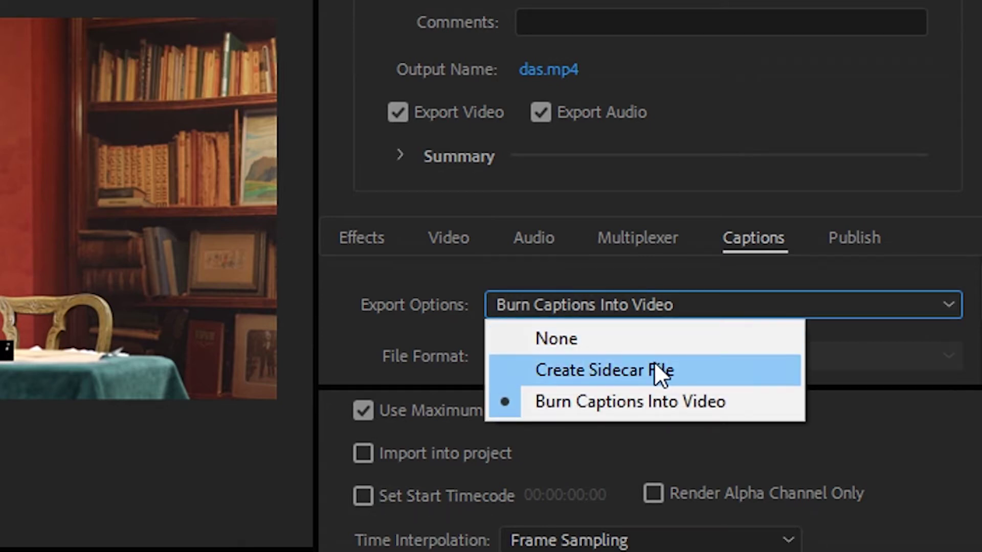
pyautogui.click(645, 340)
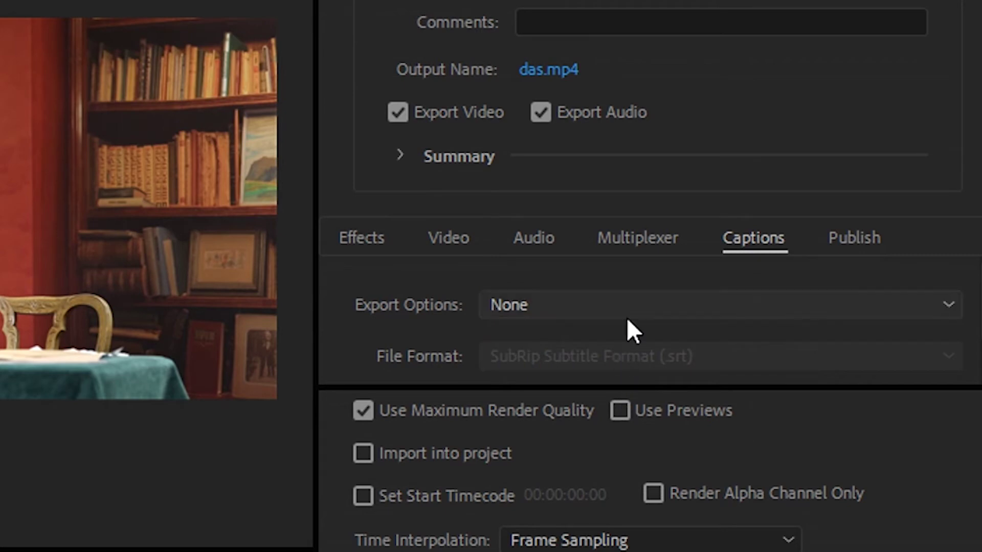
# - Export das.mp4 with a caption sidecar file in SubRip Subtitle Format (.srt)
pyautogui.click(634, 307)
pyautogui.click(634, 373)
pyautogui.click(620, 358)
pyautogui.click(625, 452)
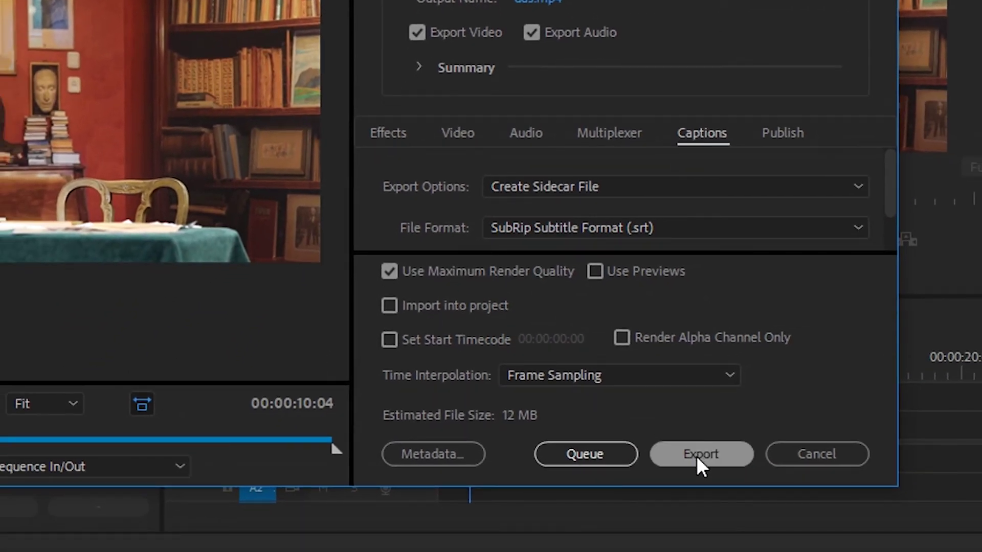
pyautogui.click(711, 455)
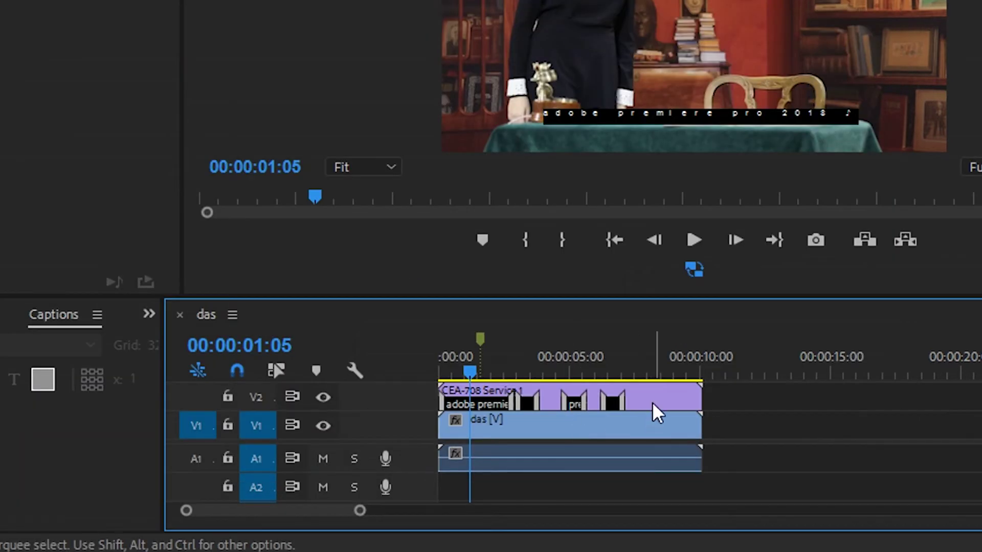
# - Select the CEA-708 caption clip on V2 and preview the captions with the playhead at about 00:00:02:04
pyautogui.click(652, 402)
pyautogui.moveTo(474, 370); pyautogui.dragTo(496, 357)
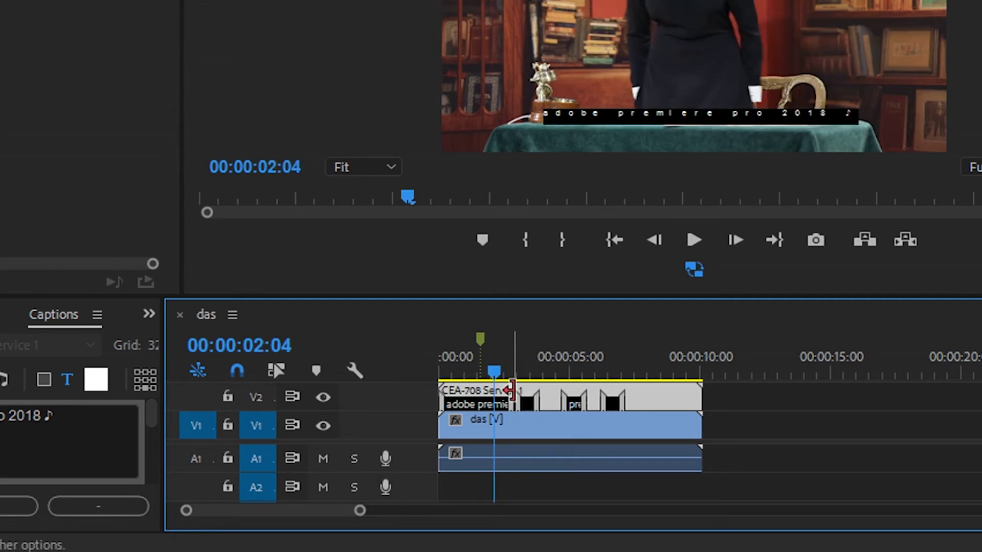
pyautogui.click(495, 370)
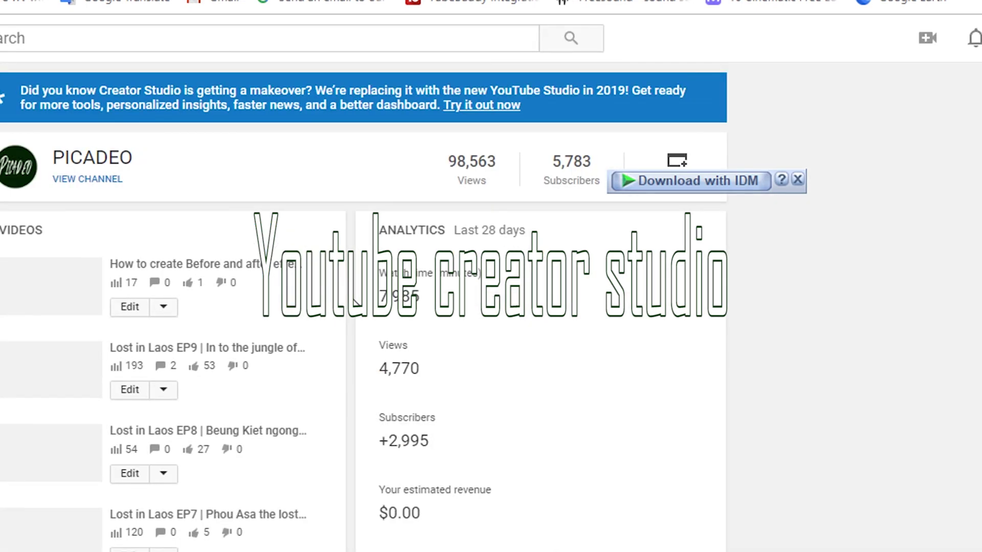
# - Switch to YouTube Creator Studio, open the Lost in Laos EP9 video for editing, and bring up its English subtitle timings
pyautogui.click(215, 339)
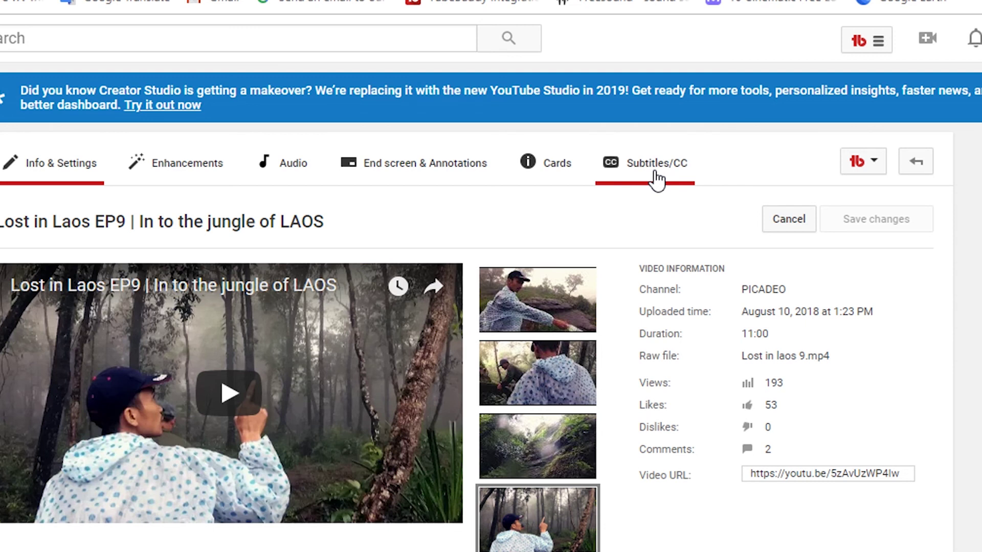
pyautogui.click(656, 174)
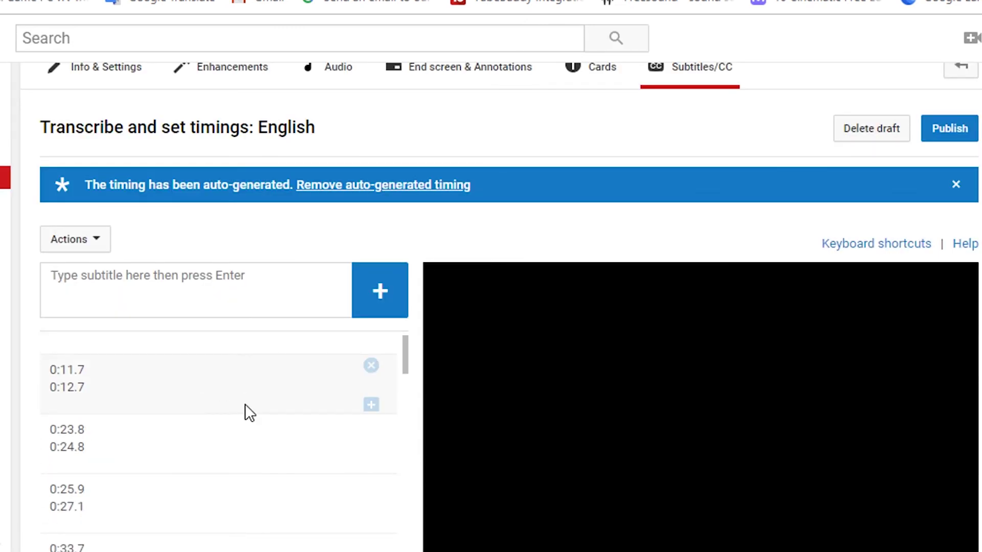
pyautogui.scroll(1, 230, 413)
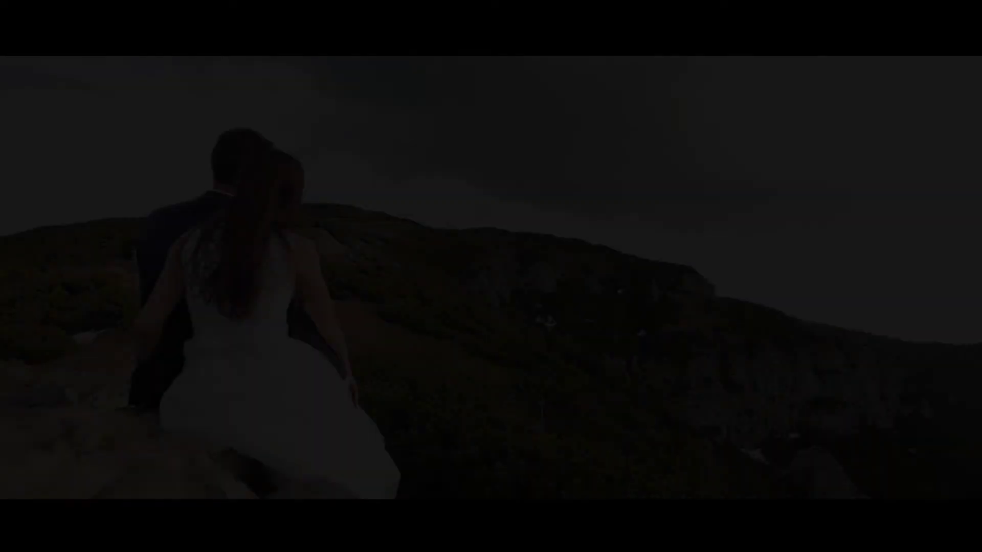